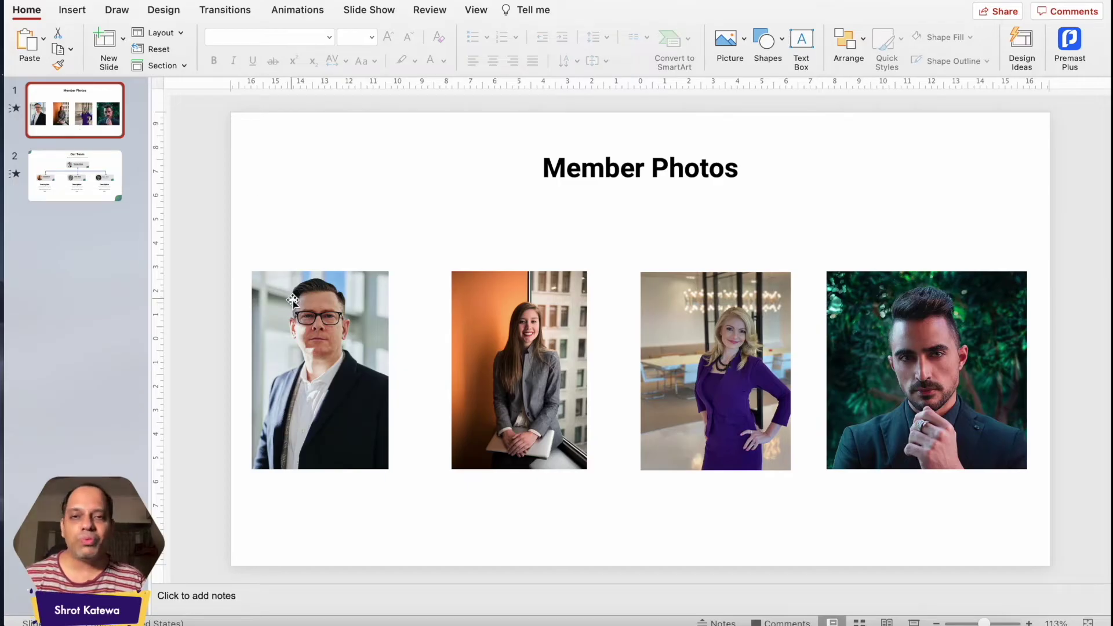
Compare the Member Photos and Our Team slides, then add a new slide after Our Team.
{"action": "left_click", "coordinate": [102, 191]}
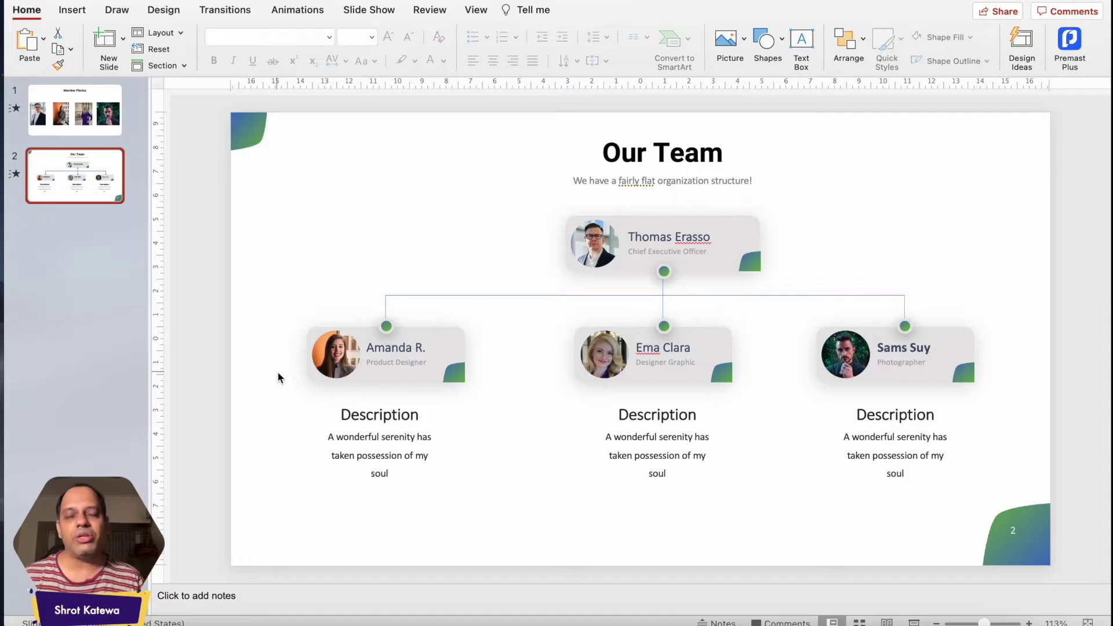
{"action": "left_click", "coordinate": [65, 105]}
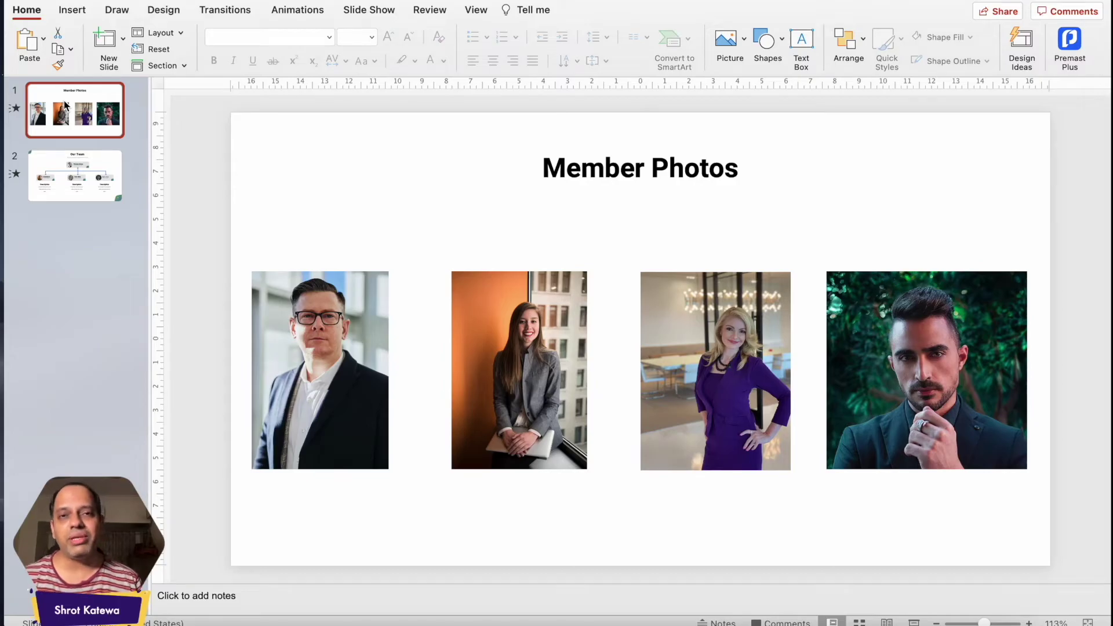
{"action": "left_click", "coordinate": [73, 185]}
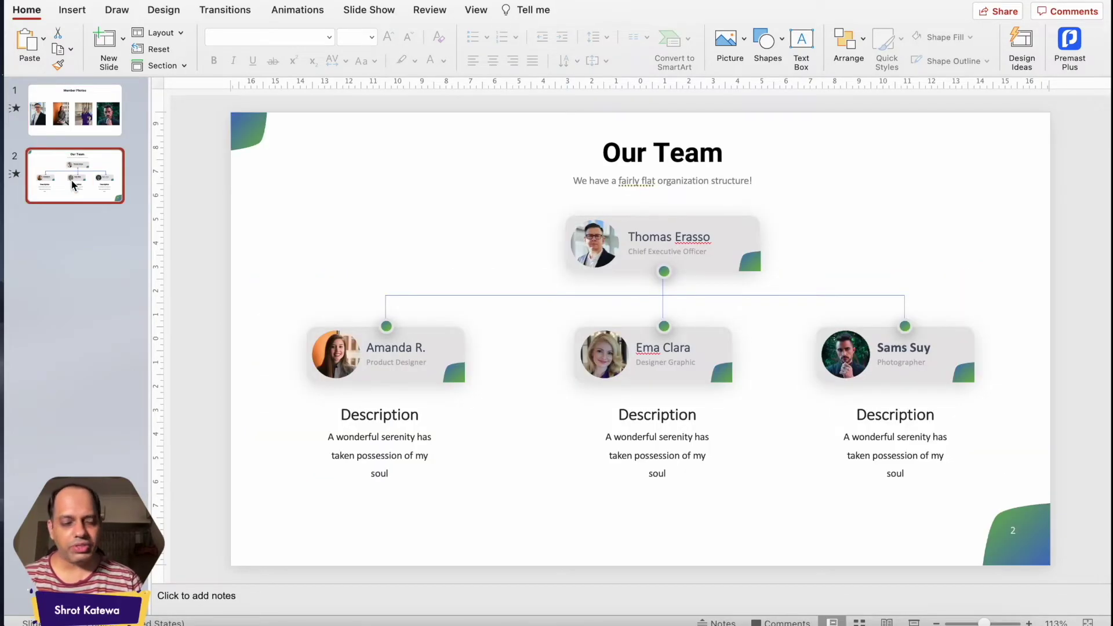
{"action": "key", "text": "Return"}
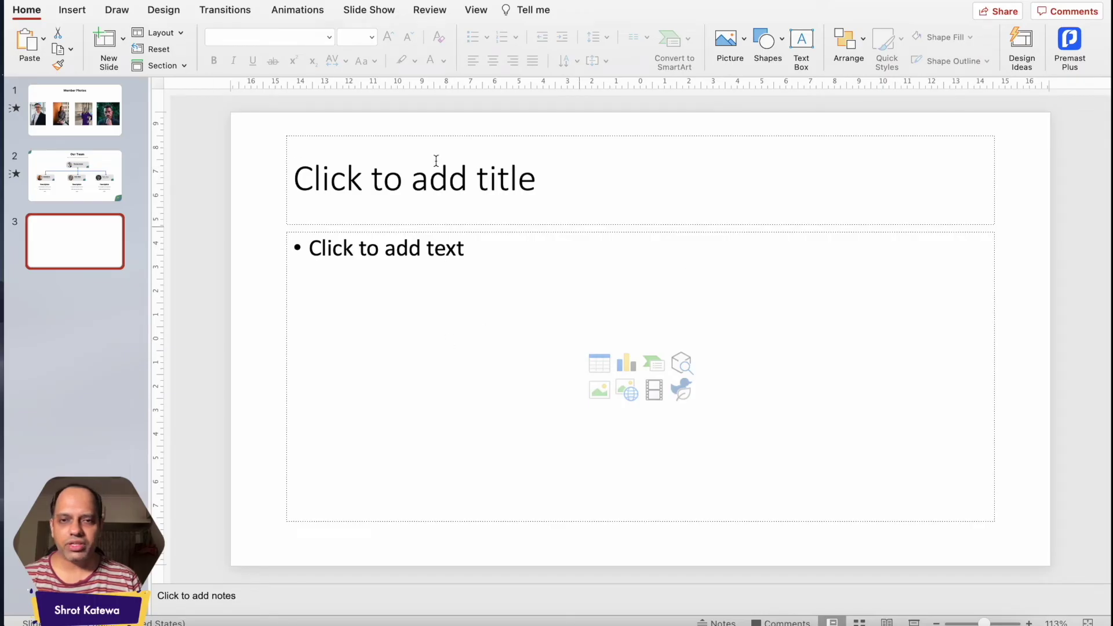
Apply the Blank layout to slide 3 and move Our Team ahead of Member Photos.
{"action": "left_click", "coordinate": [180, 33]}
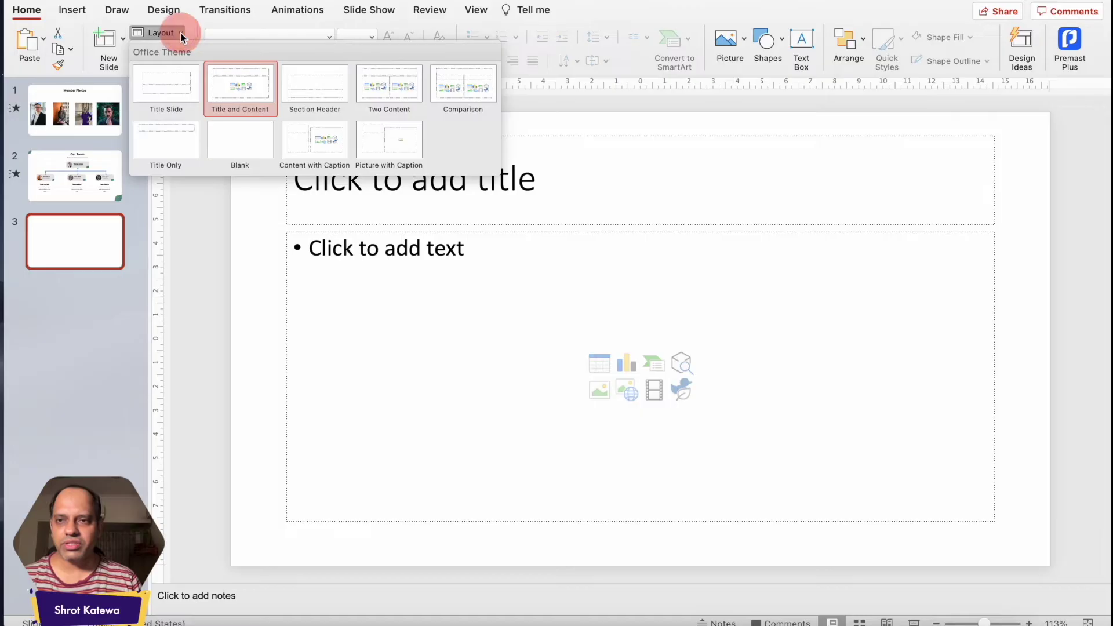
{"action": "left_click", "coordinate": [250, 161]}
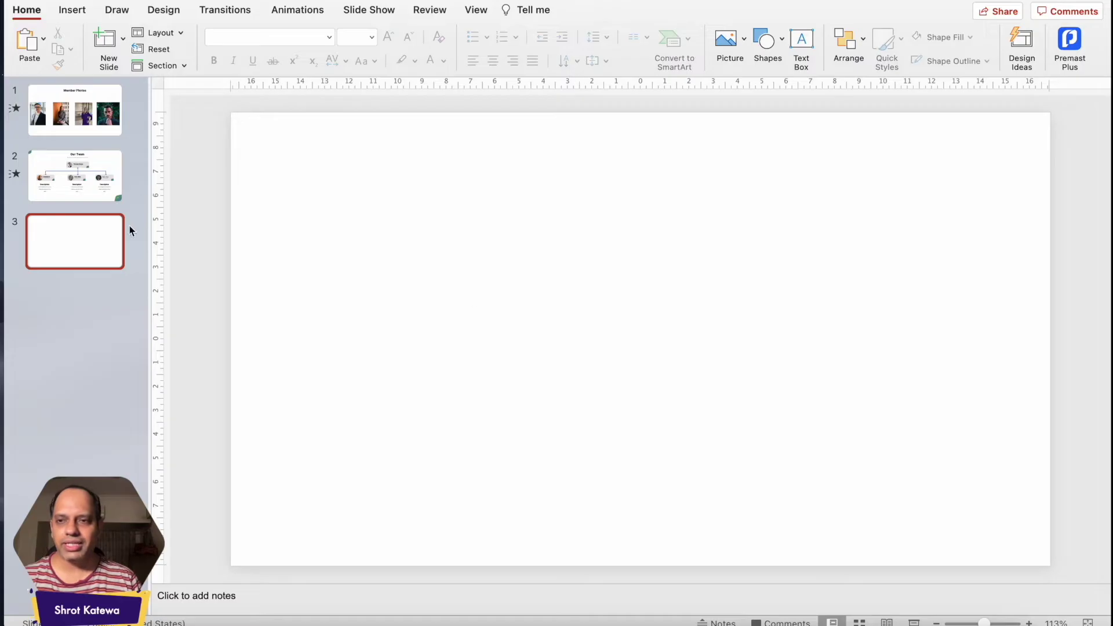
{"action": "left_click_drag", "start_coordinate": [87, 173], "coordinate": [84, 111]}
{"action": "left_click", "coordinate": [96, 191]}
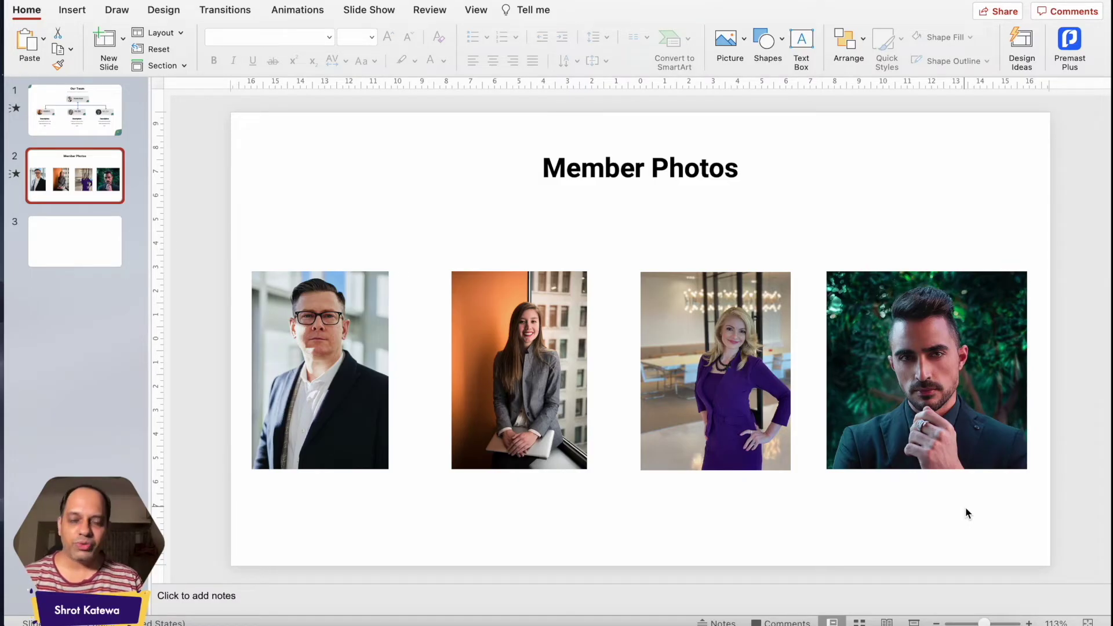
Copy the fourth photo, the man against green foliage, onto blank slide 3.
{"action": "left_click", "coordinate": [953, 393]}
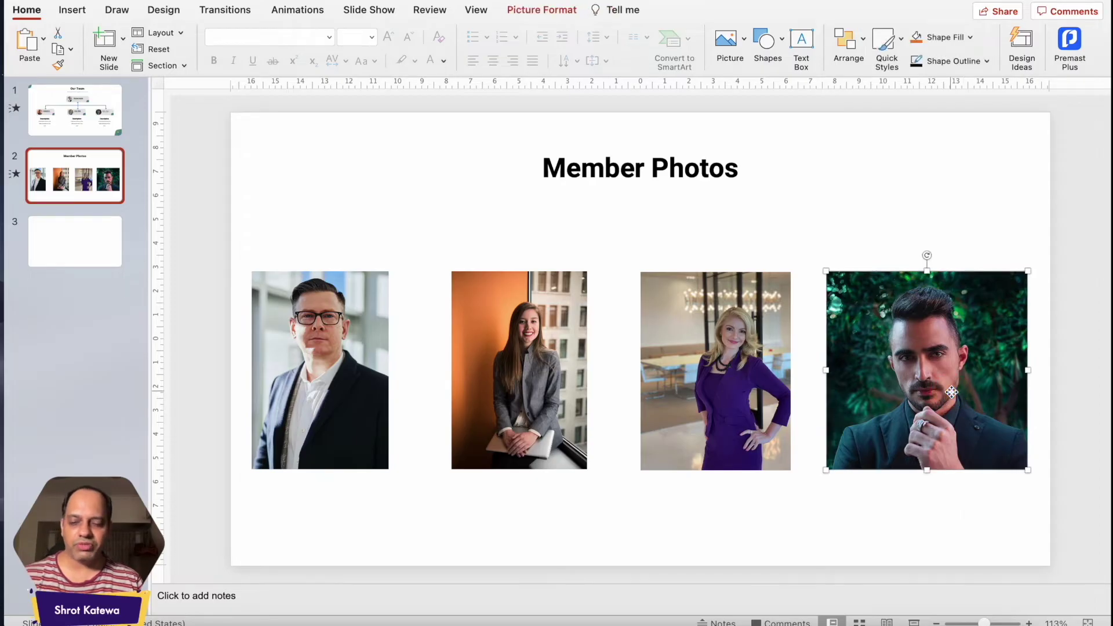
{"action": "key", "text": "super+c"}
{"action": "left_click", "coordinate": [67, 229]}
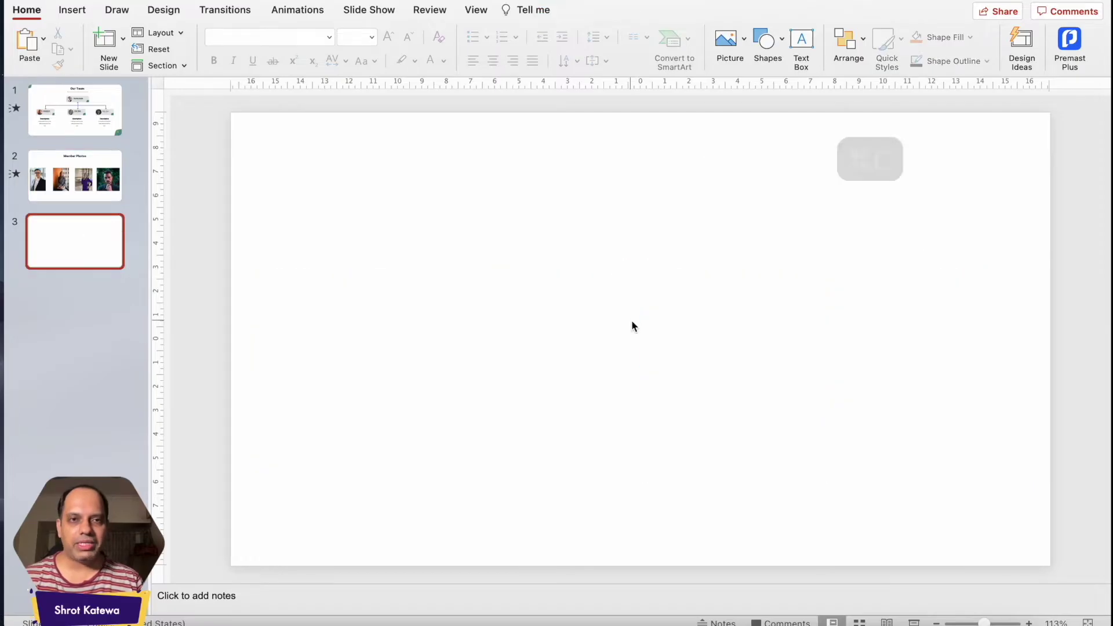
{"action": "key", "text": "super+v"}
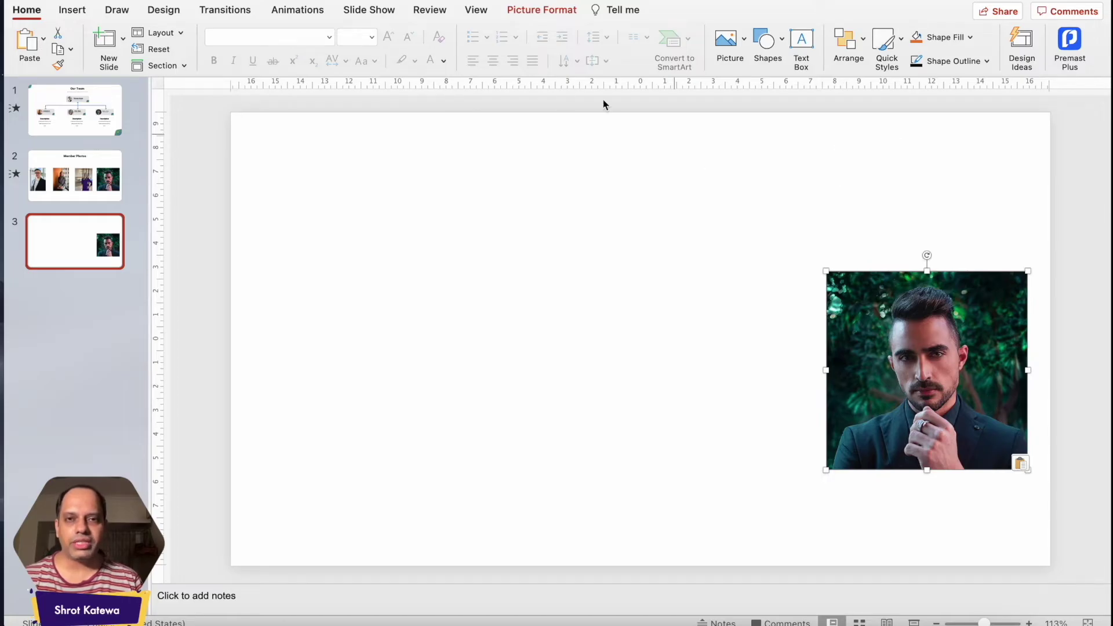
{"action": "left_click", "coordinate": [545, 11]}
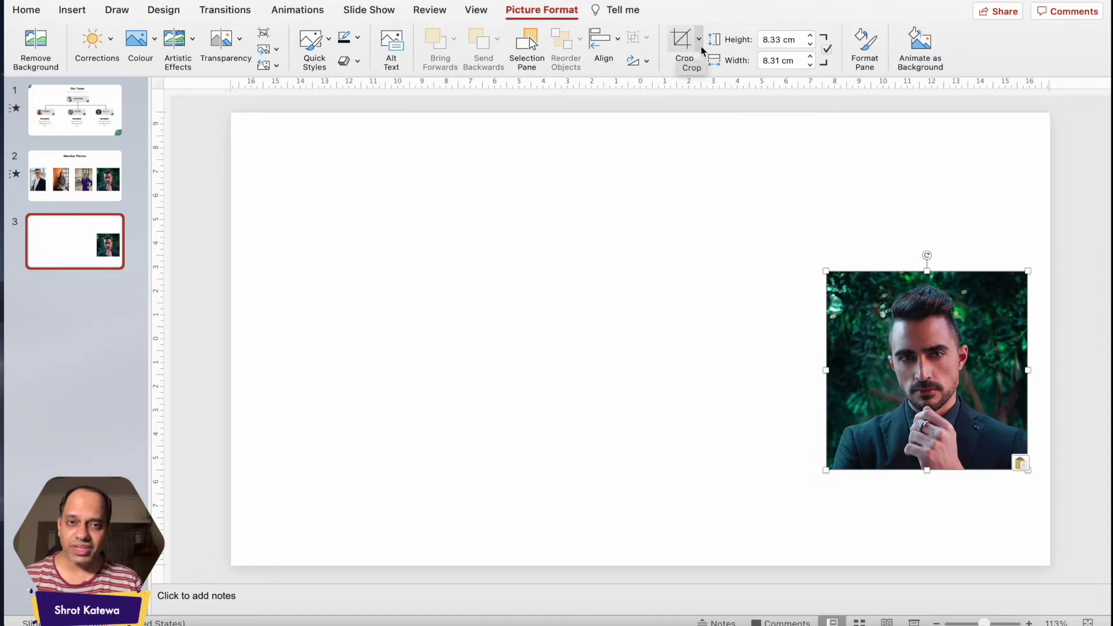
Crop the man's pasted photo to an Oval shape and shrink it to about 2.08 × 2.06 cm.
{"action": "left_click", "coordinate": [701, 49]}
{"action": "mouse_move", "coordinate": [714, 83]}
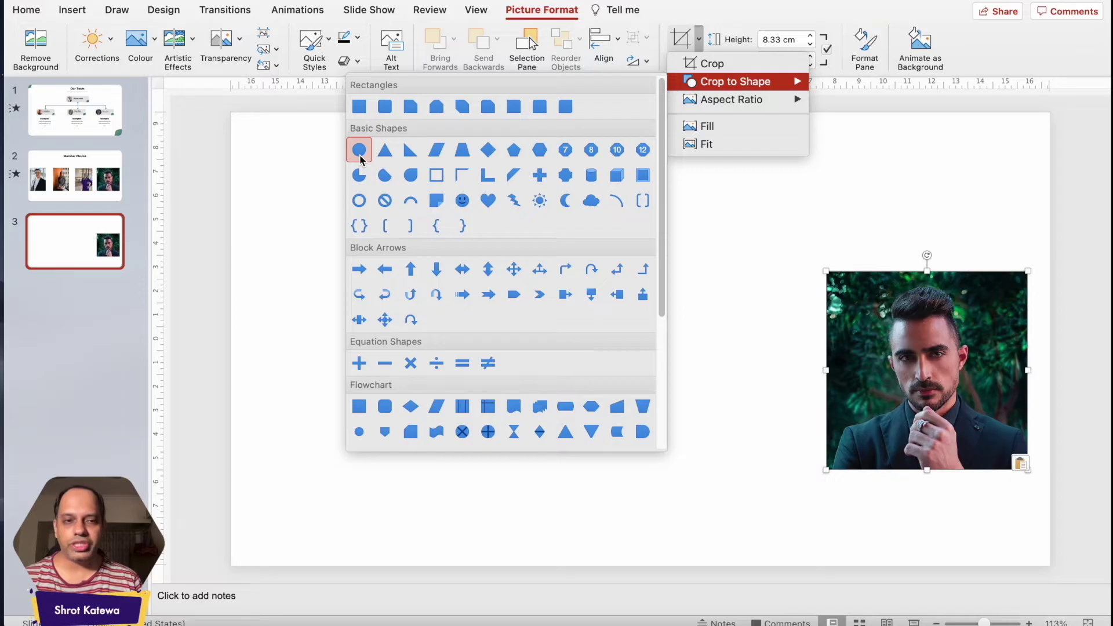
{"action": "left_click", "coordinate": [359, 154]}
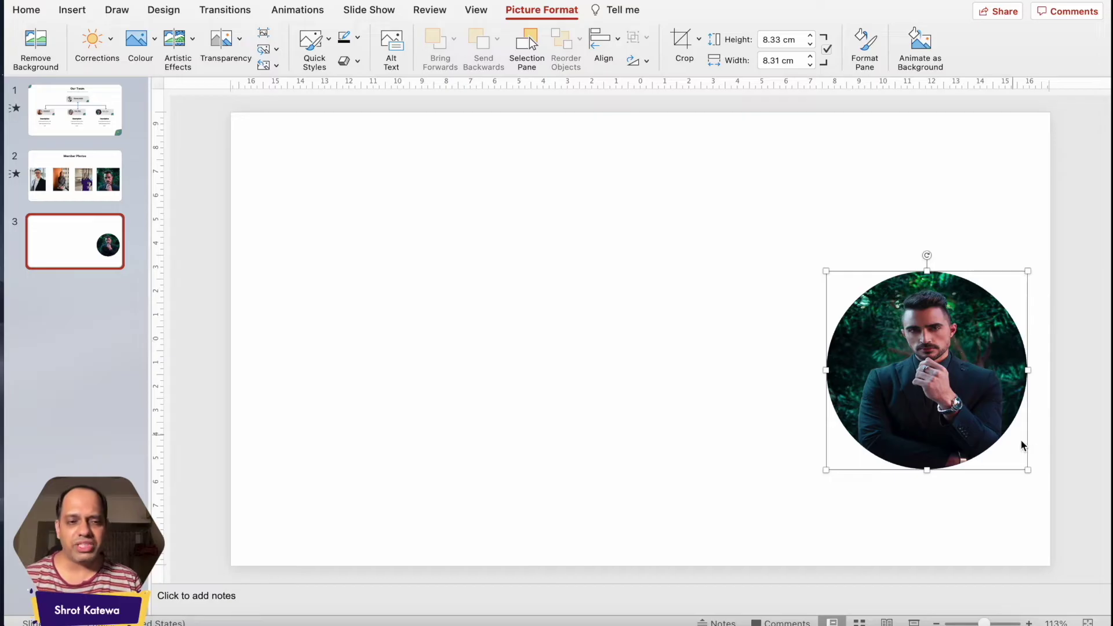
{"action": "left_click_drag", "start_coordinate": [1028, 469], "coordinate": [876, 313]}
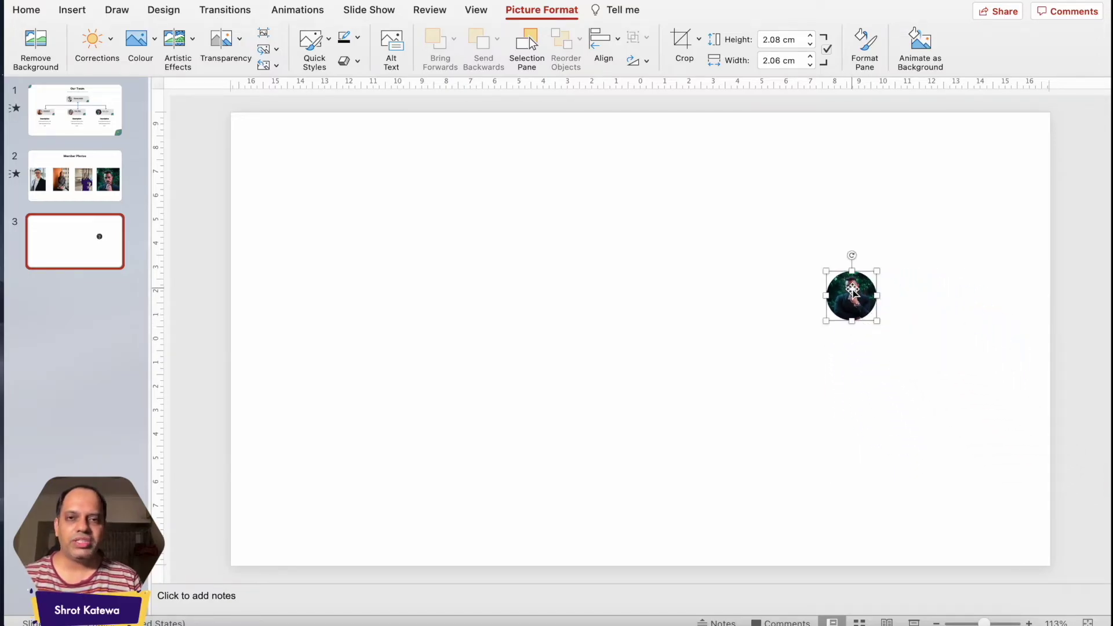
Enlarge the round portrait to 7 cm high by 6.96 cm wide.
{"action": "left_click", "coordinate": [878, 323]}
{"action": "left_click_drag", "start_coordinate": [877, 323], "coordinate": [995, 438]}
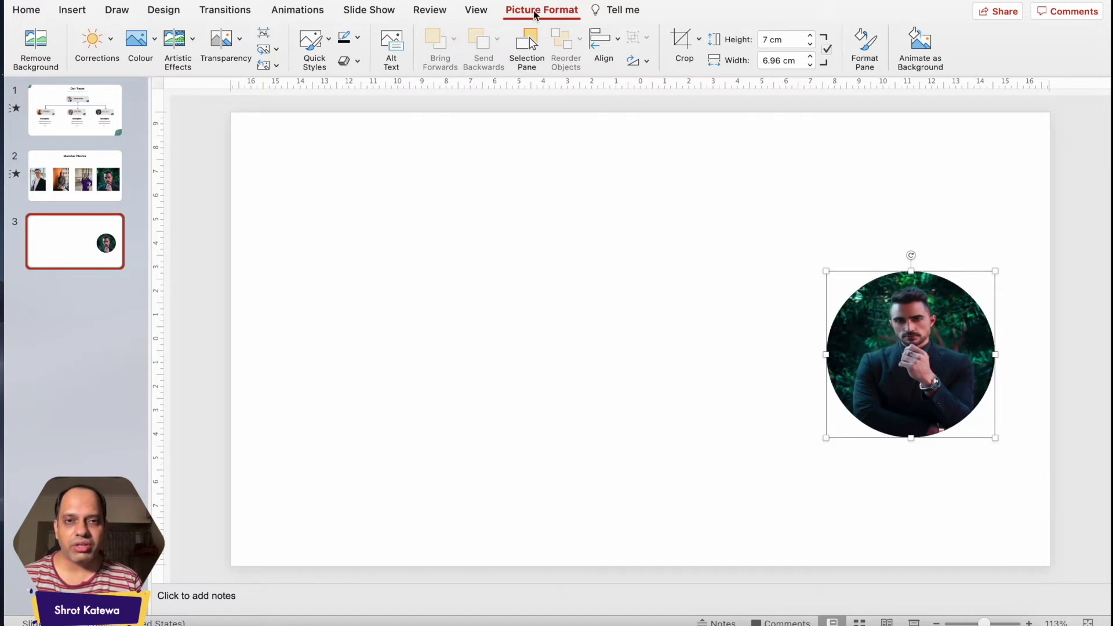
{"action": "left_click", "coordinate": [683, 49]}
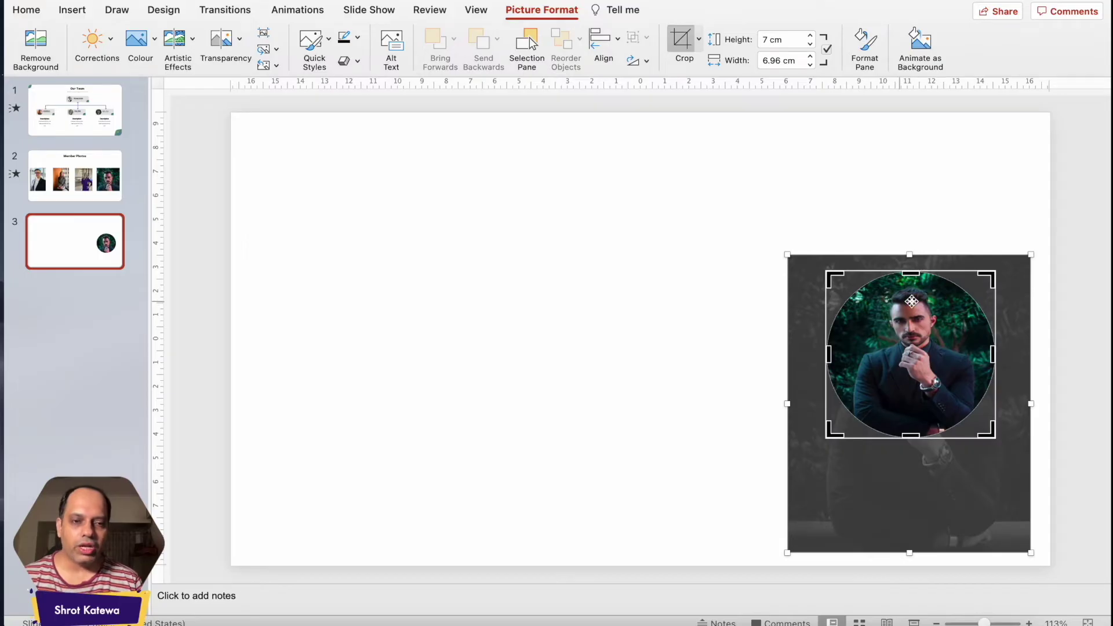
Reposition the image inside the circle to centre the man's face, then finish cropping.
{"action": "mouse_move", "coordinate": [790, 253]}
{"action": "left_mouse_down"}
{"action": "mouse_move", "coordinate": [776, 241]}
{"action": "mouse_move", "coordinate": [790, 257]}
{"action": "left_mouse_up"}
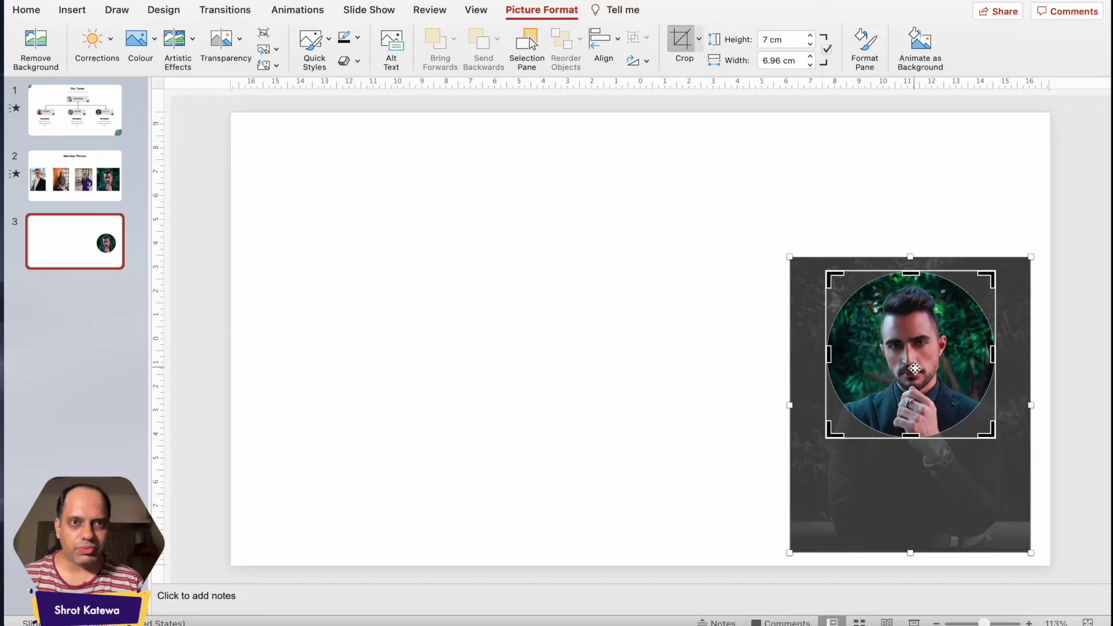
{"action": "left_click", "coordinate": [732, 288]}
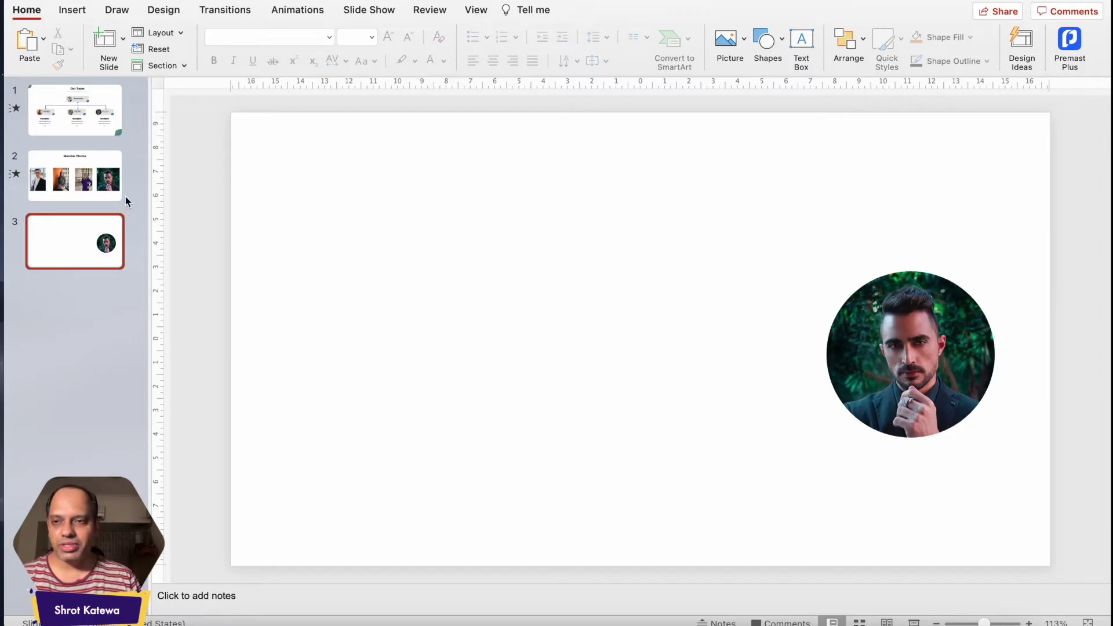
Copy the third photo, the woman in purple, from Member Photos onto slide 3.
{"action": "left_click", "coordinate": [75, 165]}
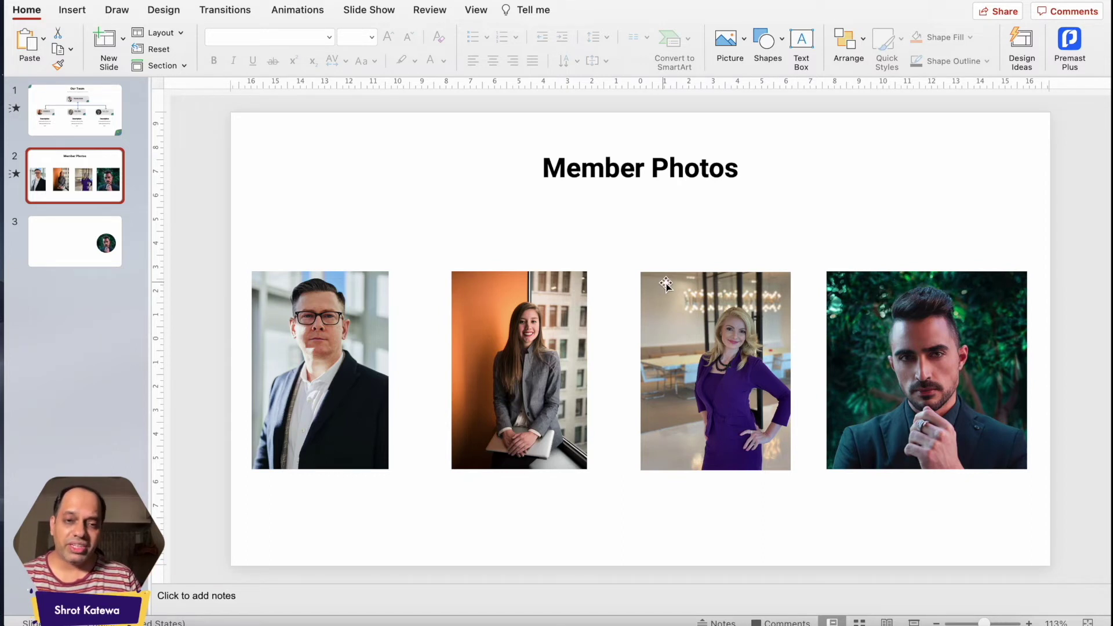
{"action": "left_click", "coordinate": [696, 409]}
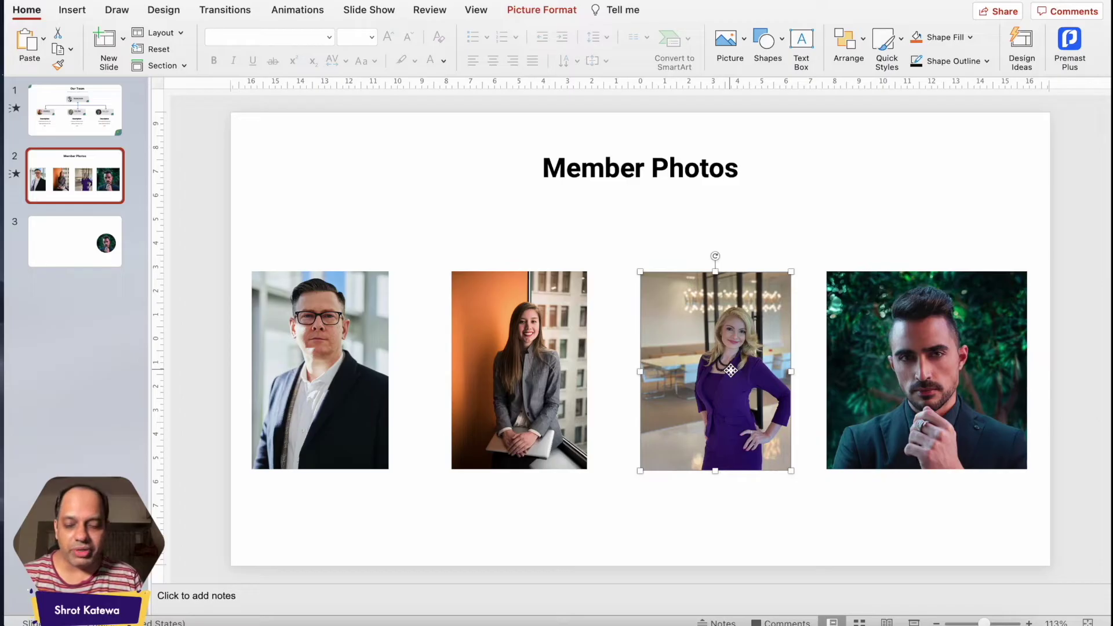
{"action": "key", "text": "super+c"}
{"action": "left_click", "coordinate": [75, 239]}
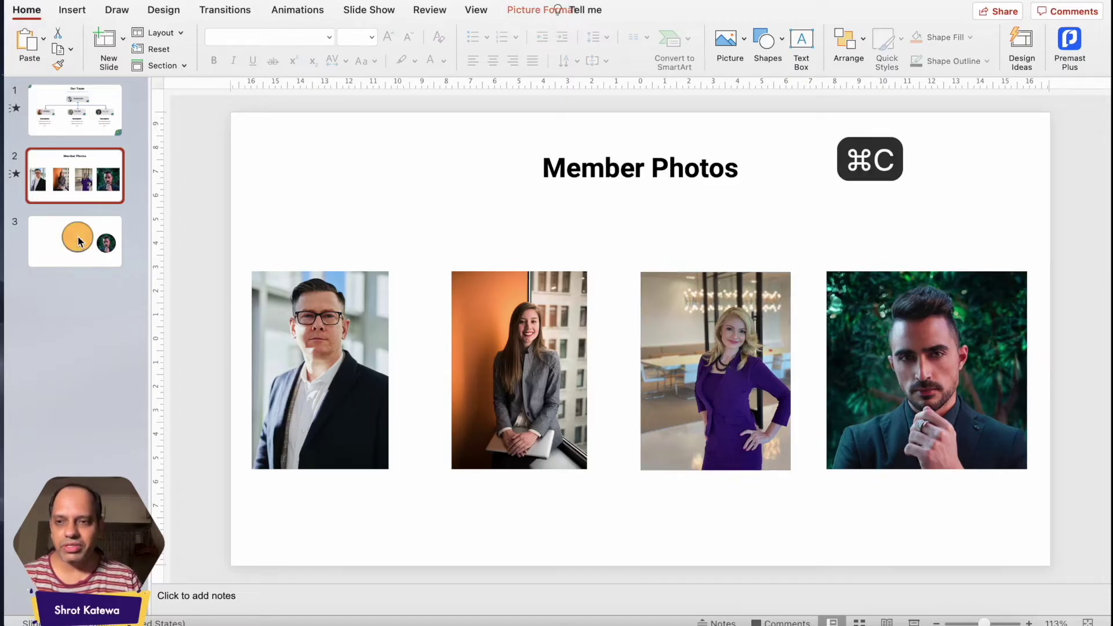
{"action": "key", "text": "super+v"}
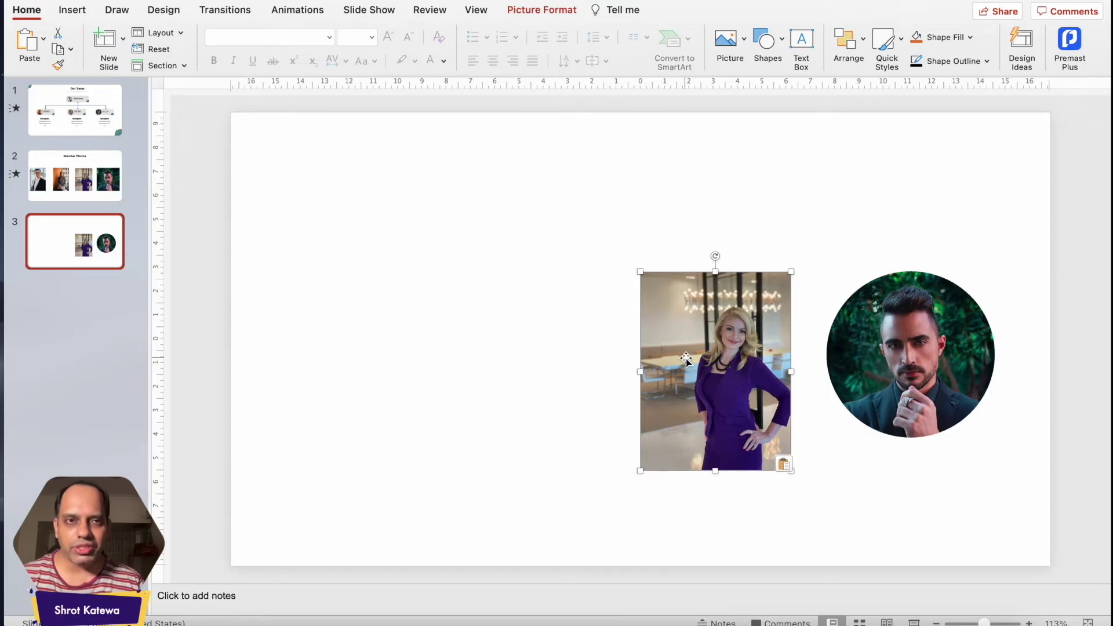
Crop the woman-in-purple photo to the Oval shape from Basic Shapes.
{"action": "left_click", "coordinate": [545, 20]}
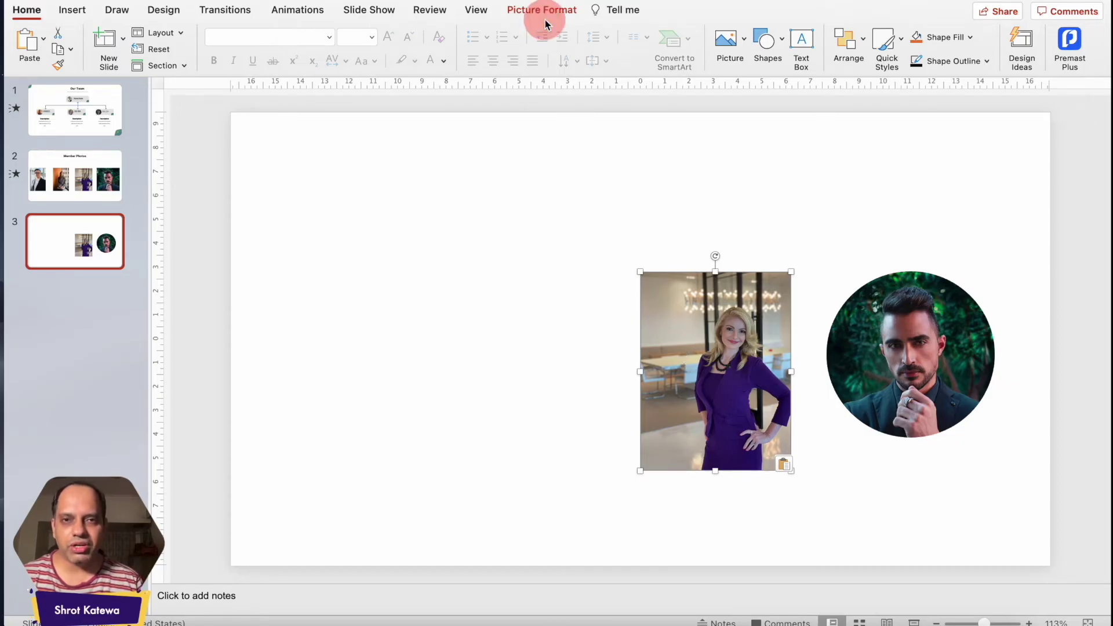
{"action": "left_click", "coordinate": [698, 46]}
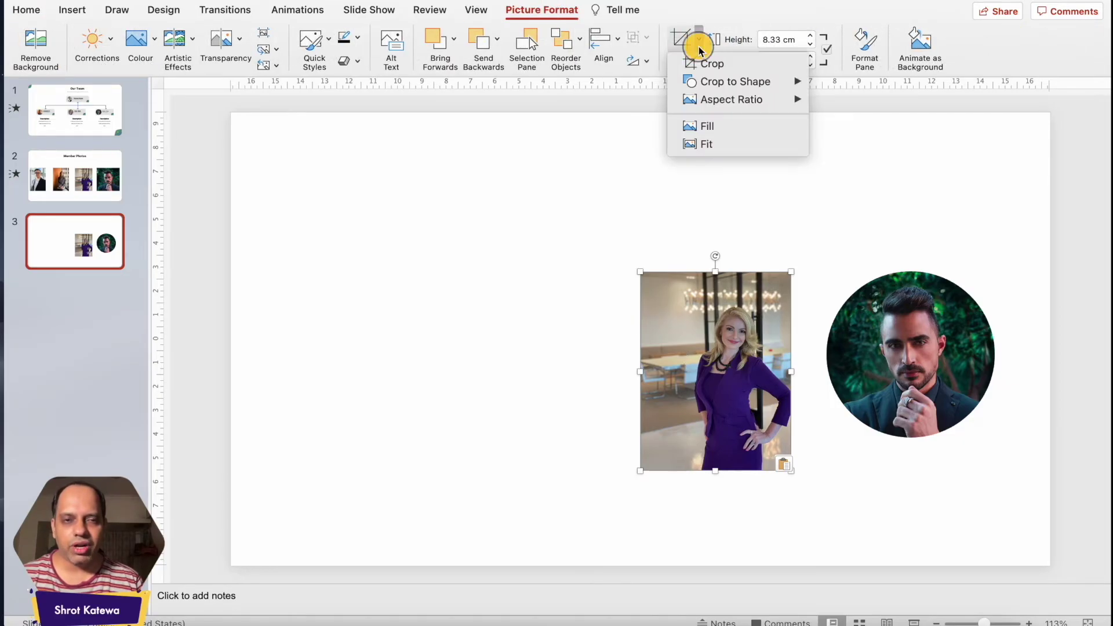
{"action": "left_click", "coordinate": [711, 81]}
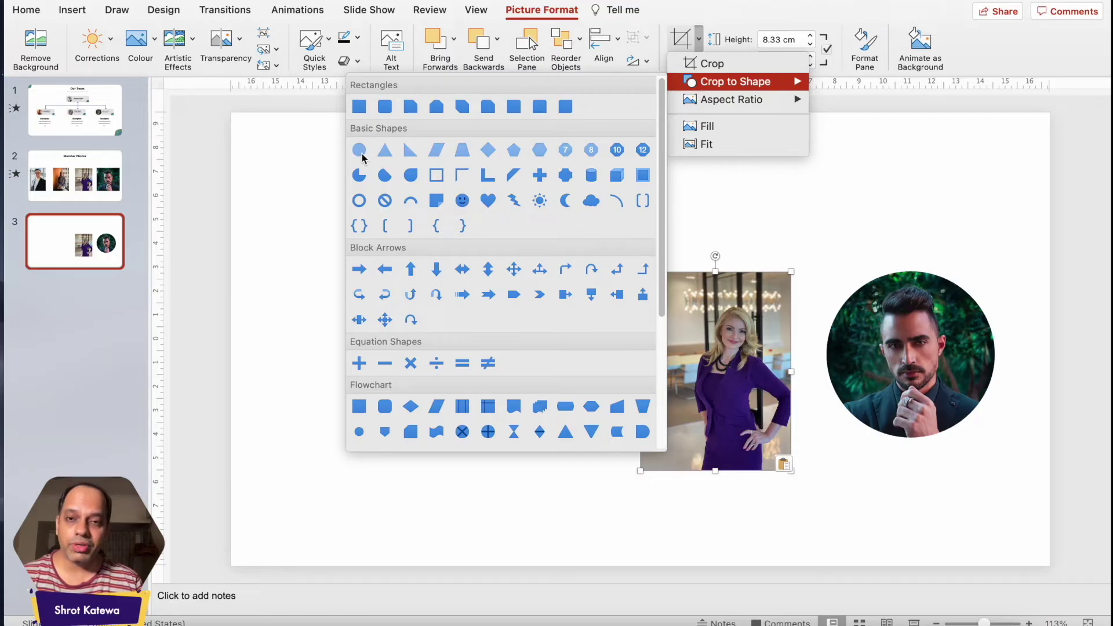
{"action": "left_click", "coordinate": [360, 152]}
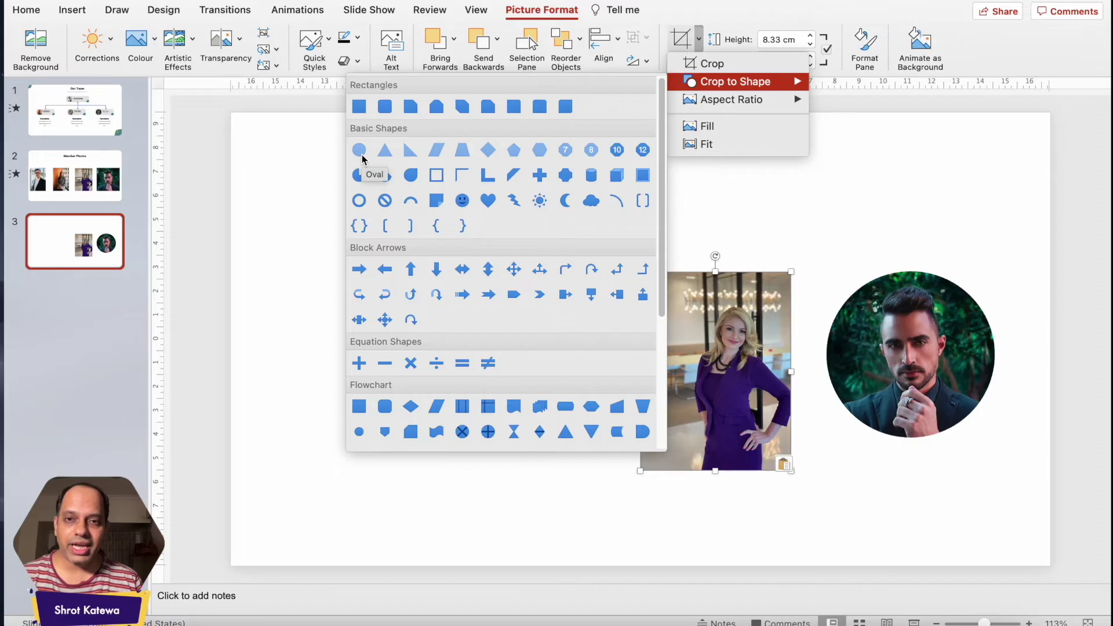
{"action": "left_click", "coordinate": [361, 153]}
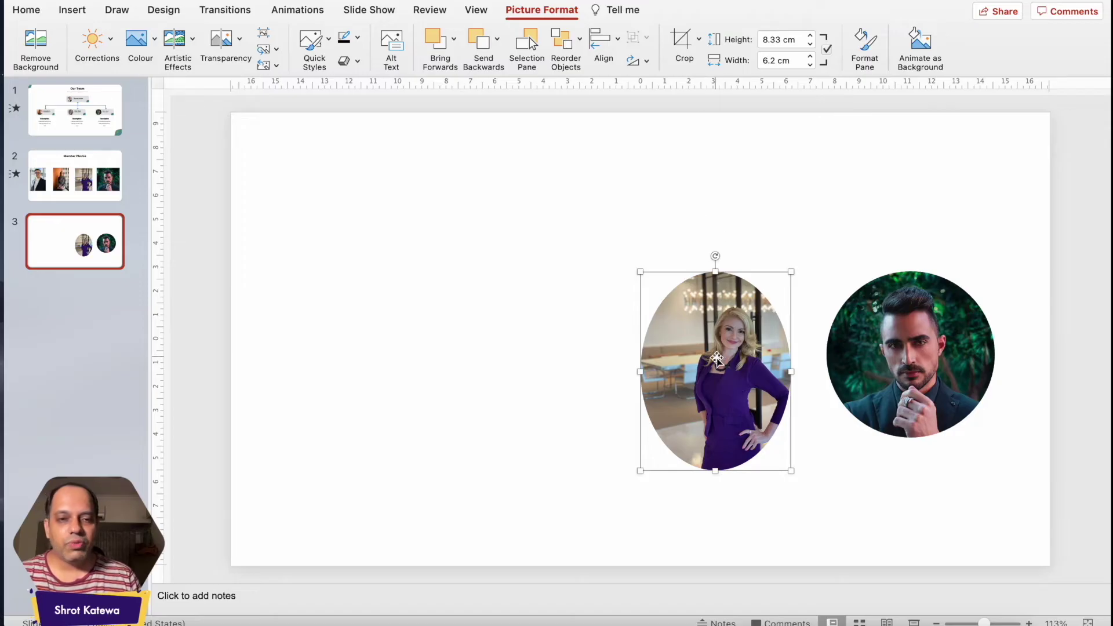
Trim the bottom of the oval photo until it is a 6.2 × 6.2 cm circle.
{"action": "left_click", "coordinate": [680, 48]}
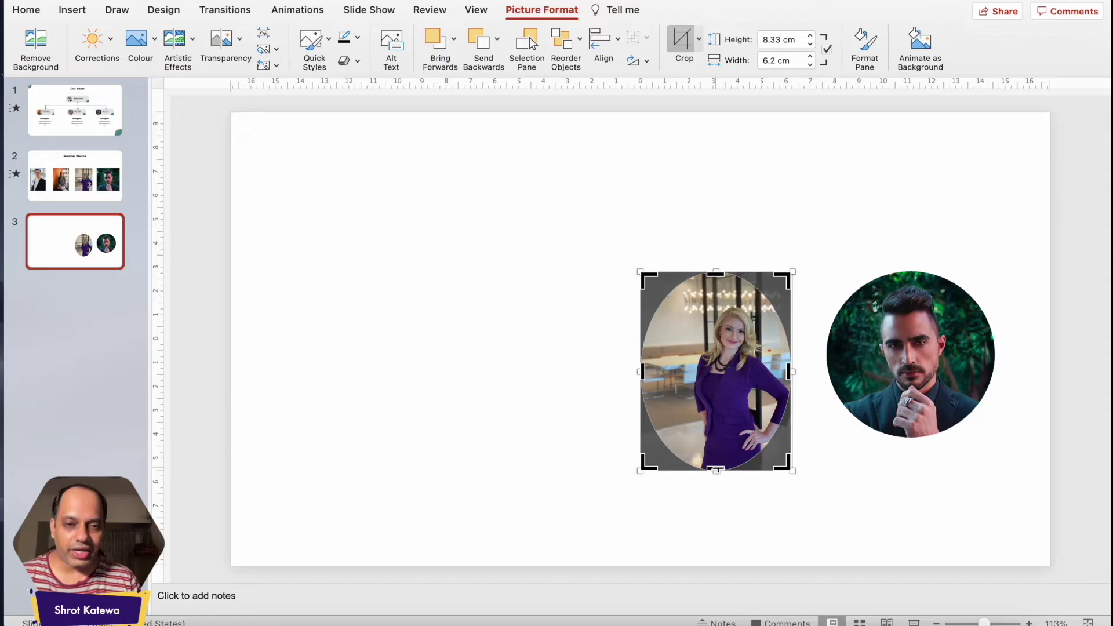
{"action": "left_click_drag", "start_coordinate": [717, 470], "coordinate": [721, 421]}
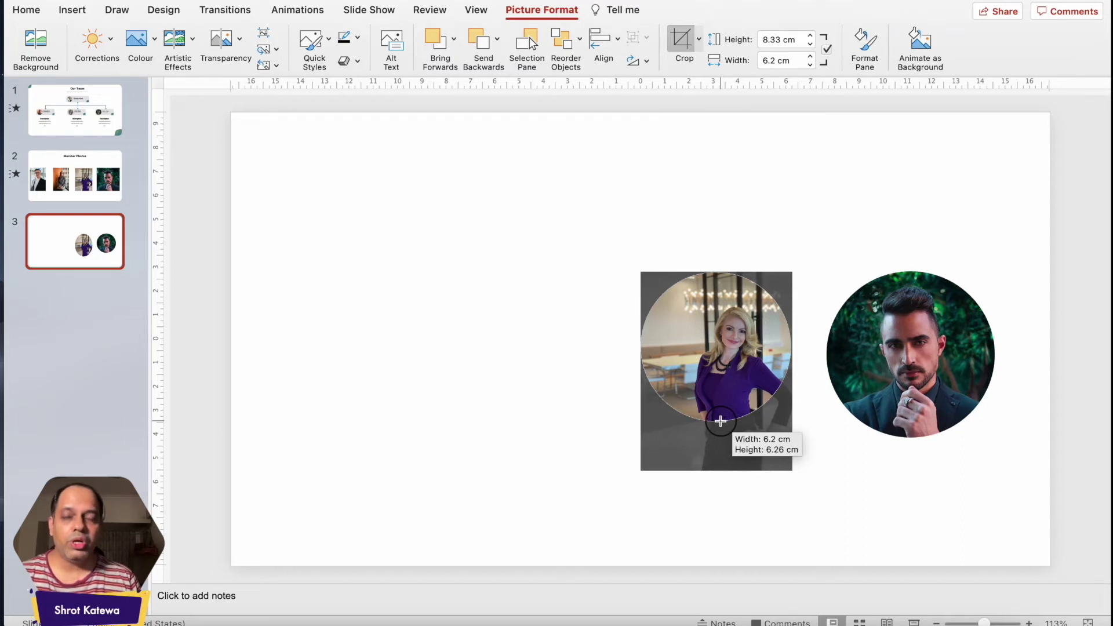
{"action": "left_click_drag", "start_coordinate": [721, 421], "coordinate": [721, 421]}
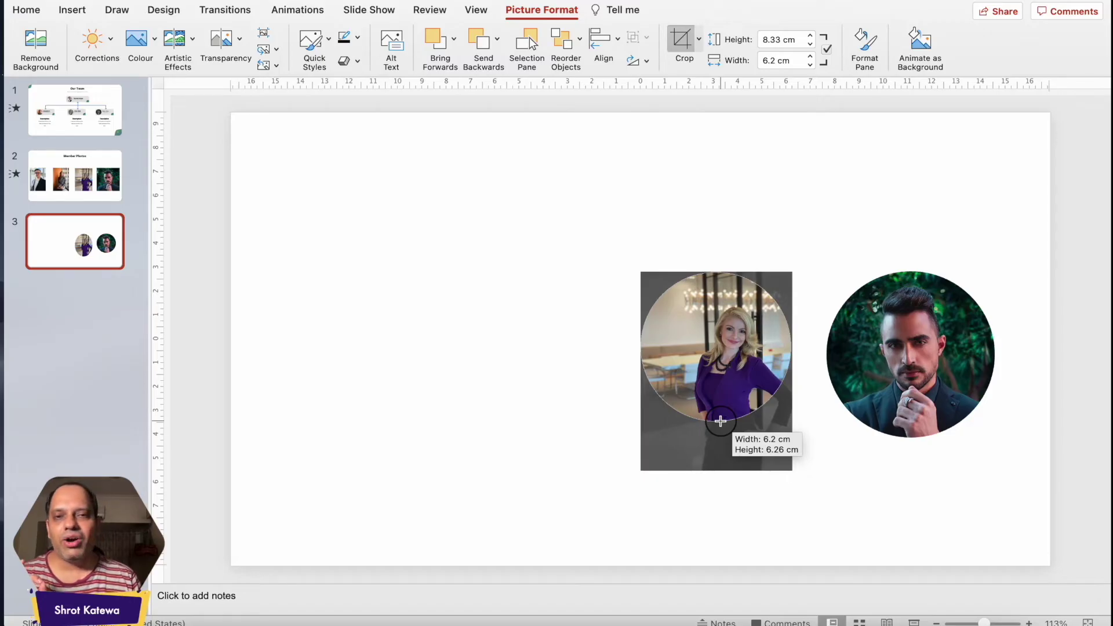
{"action": "left_click_drag", "start_coordinate": [720, 421], "coordinate": [721, 419]}
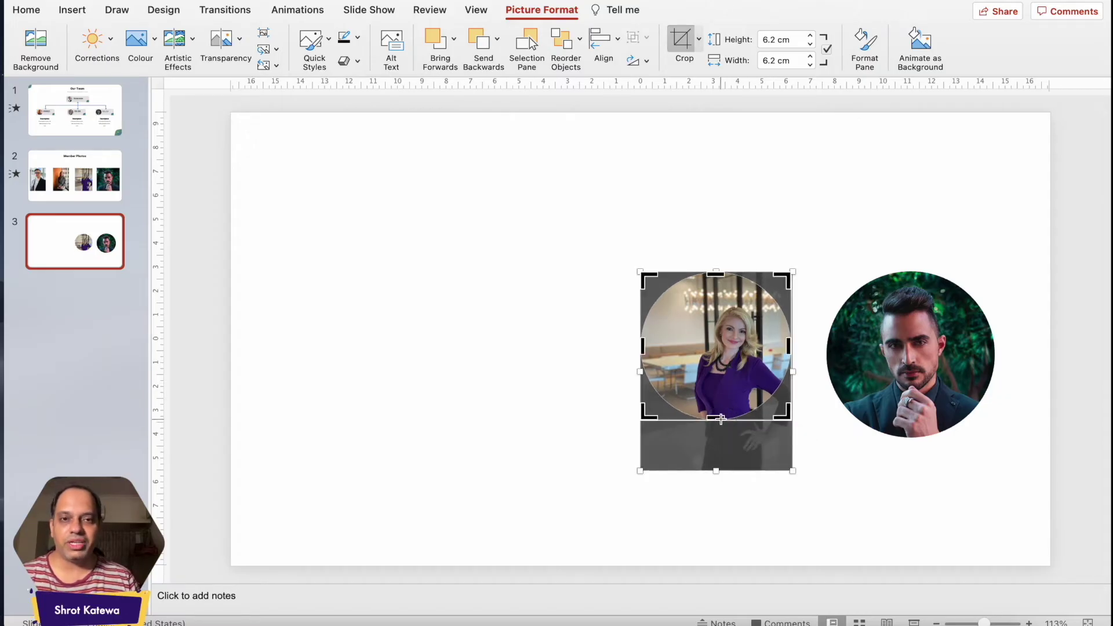
{"action": "left_click", "coordinate": [586, 339]}
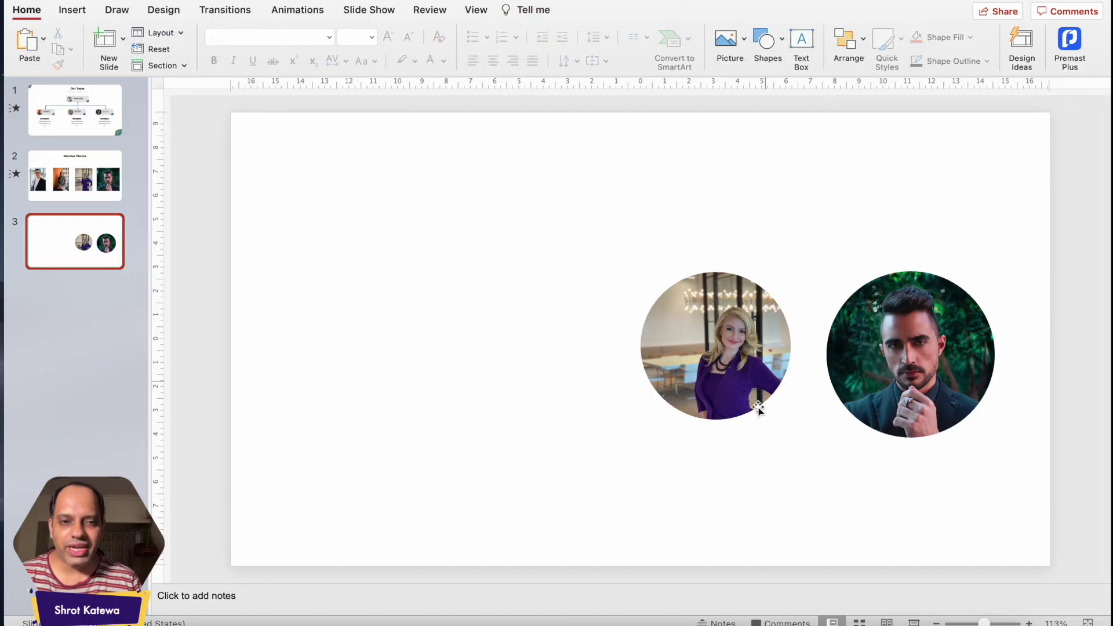
Enlarge and recentre the woman's photo inside its circle so her face and shoulders fill it.
{"action": "left_click", "coordinate": [715, 364]}
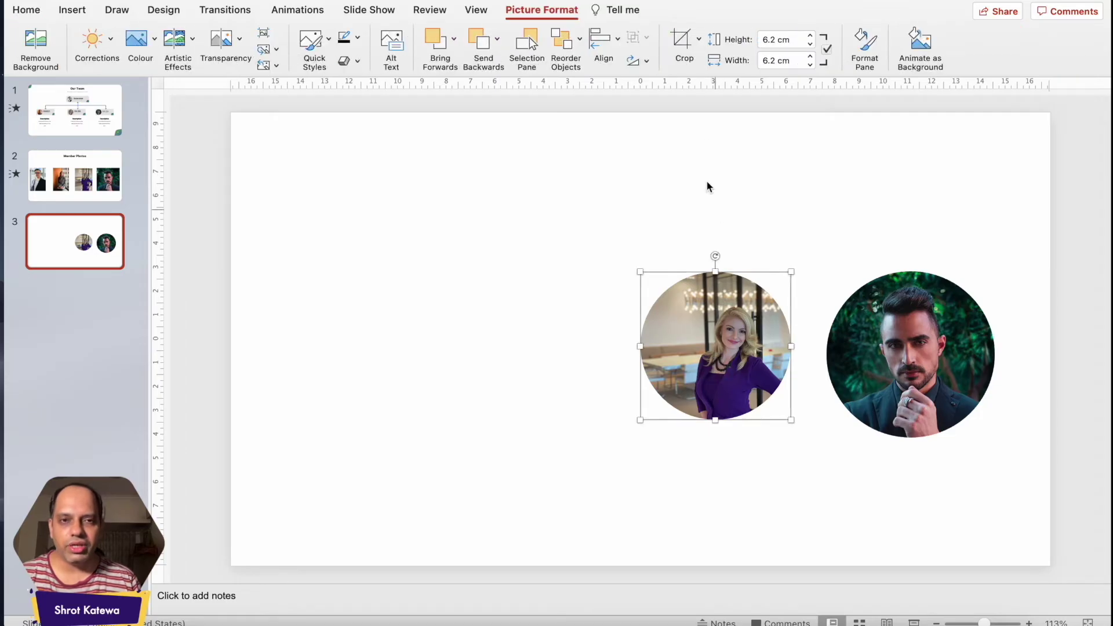
{"action": "left_click", "coordinate": [679, 44]}
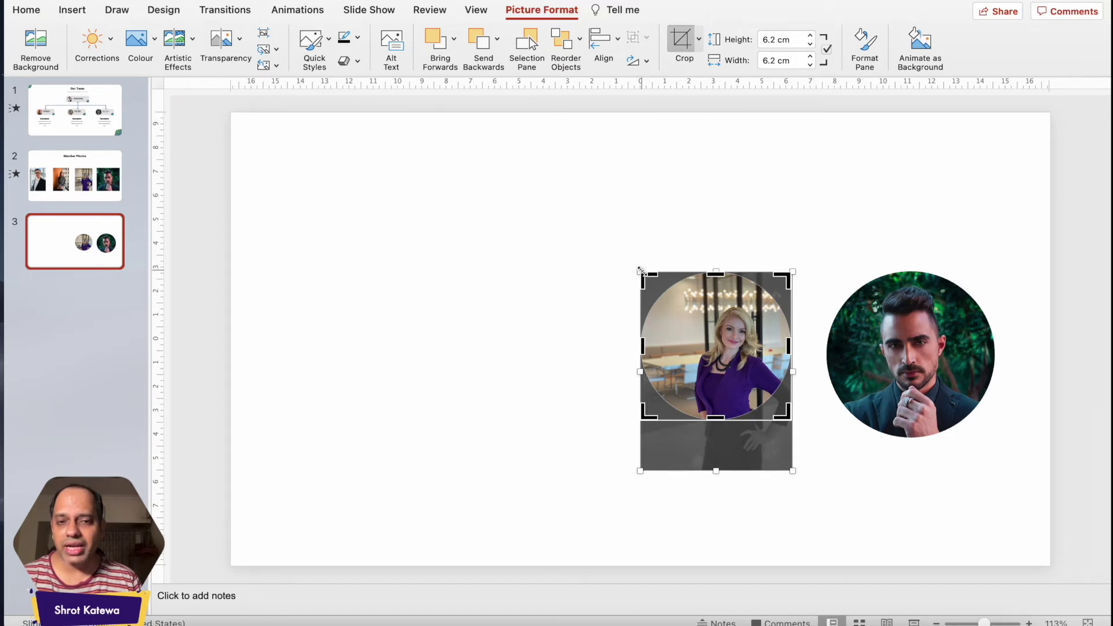
{"action": "left_click_drag", "start_coordinate": [640, 270], "coordinate": [593, 178]}
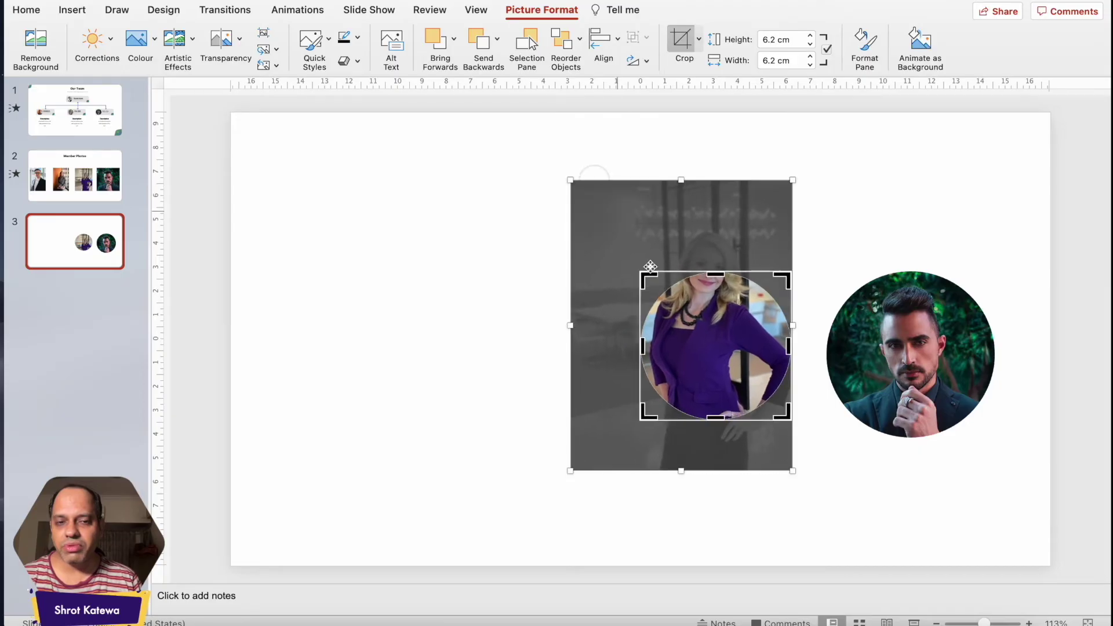
{"action": "left_click_drag", "start_coordinate": [725, 327], "coordinate": [733, 383]}
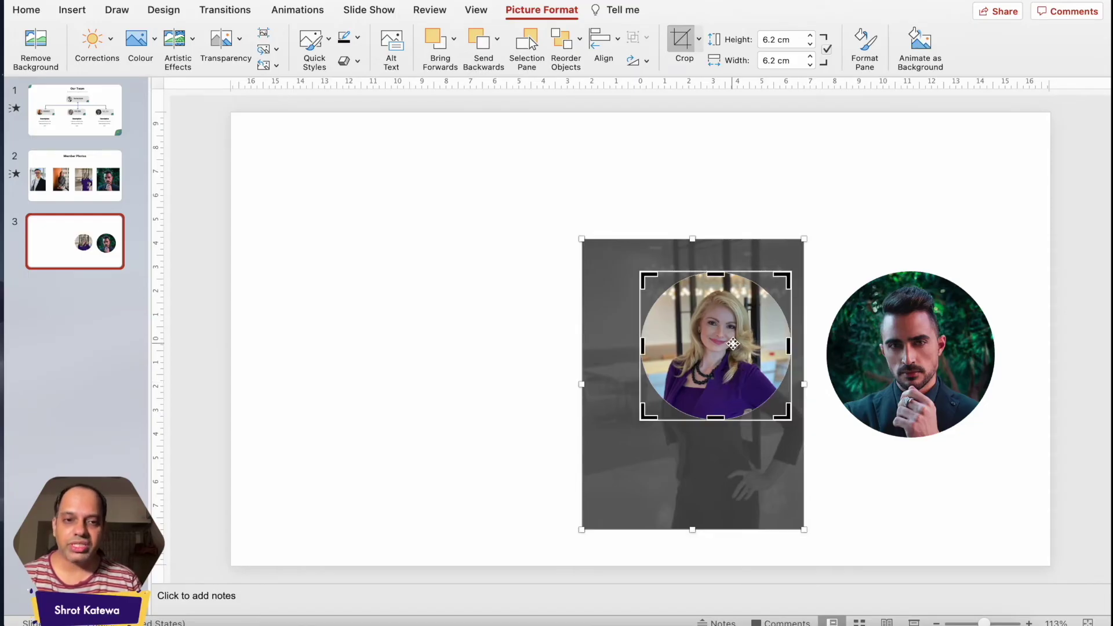
{"action": "left_click_drag", "start_coordinate": [810, 241], "coordinate": [829, 210]}
{"action": "left_click_drag", "start_coordinate": [736, 327], "coordinate": [721, 350]}
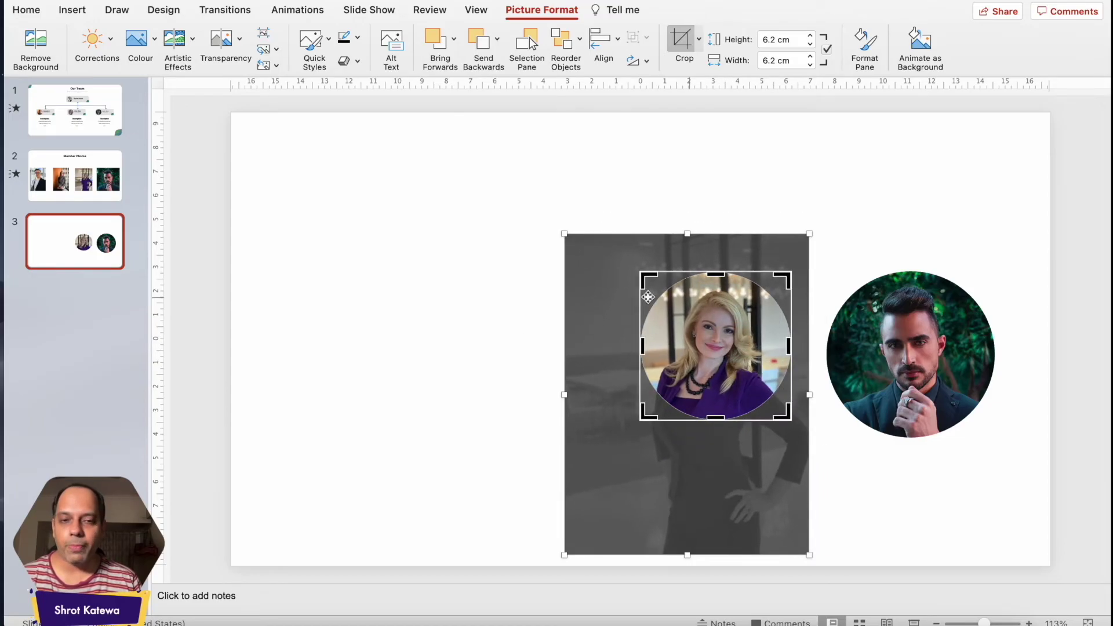
{"action": "left_click", "coordinate": [517, 370]}
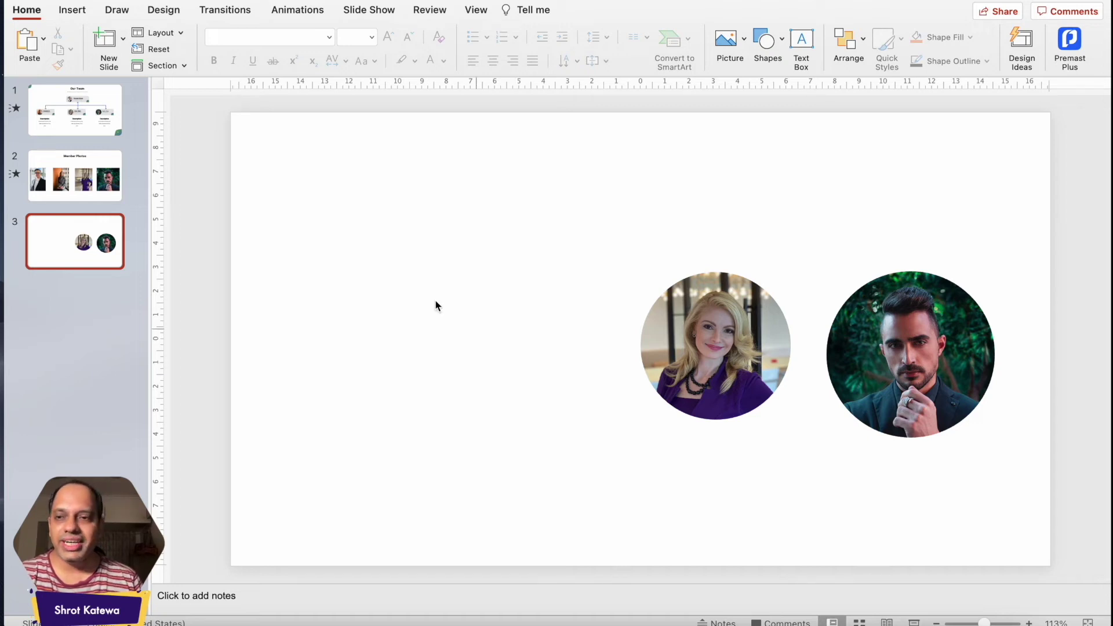
{"action": "left_click", "coordinate": [114, 201]}
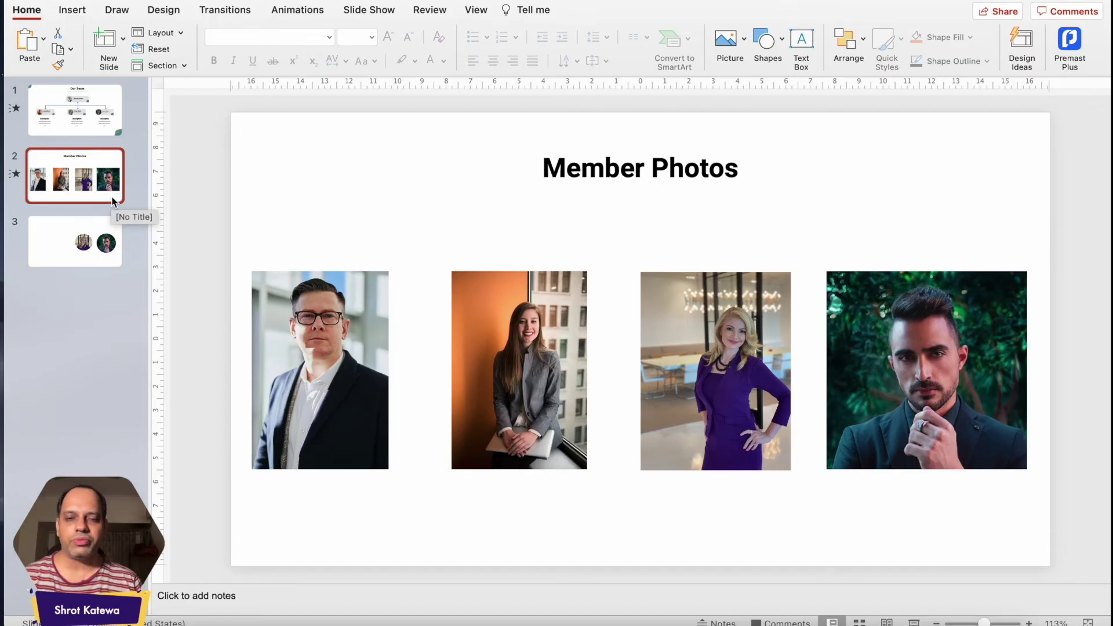
Copy the second member photo from slide 2 and paste it onto slide 3.
{"action": "left_click", "coordinate": [528, 380]}
{"action": "key", "text": "super+c"}
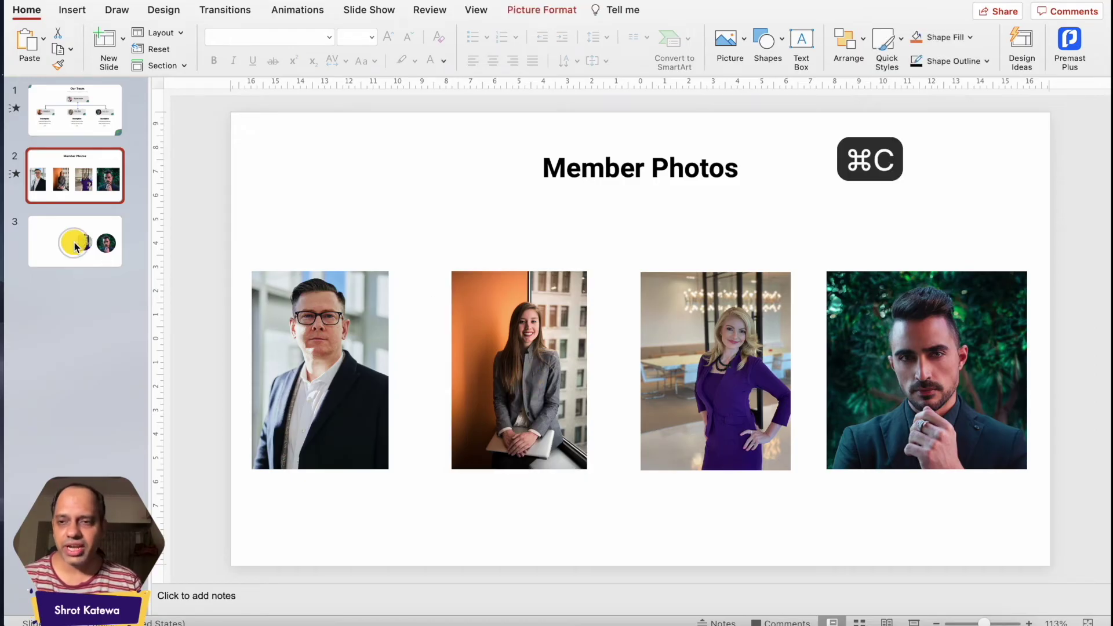
{"action": "left_click", "coordinate": [76, 247]}
{"action": "key", "text": "super+v"}
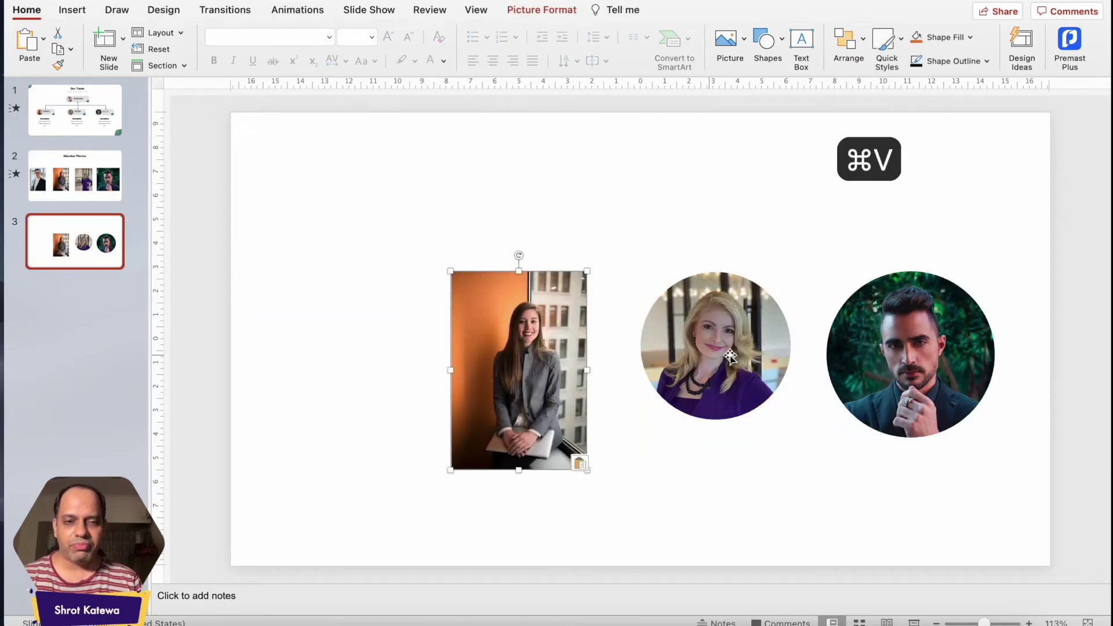
Shift the two round portraits right and place the rectangular photo up beside them.
{"action": "left_click", "coordinate": [756, 343]}
{"action": "left_click", "coordinate": [922, 365]}
{"action": "left_click", "coordinate": [730, 355], "text": "shift"}
{"action": "left_click_drag", "start_coordinate": [737, 355], "coordinate": [832, 355]}
{"action": "left_click", "coordinate": [537, 385]}
{"action": "left_click_drag", "start_coordinate": [522, 352], "coordinate": [587, 329]}
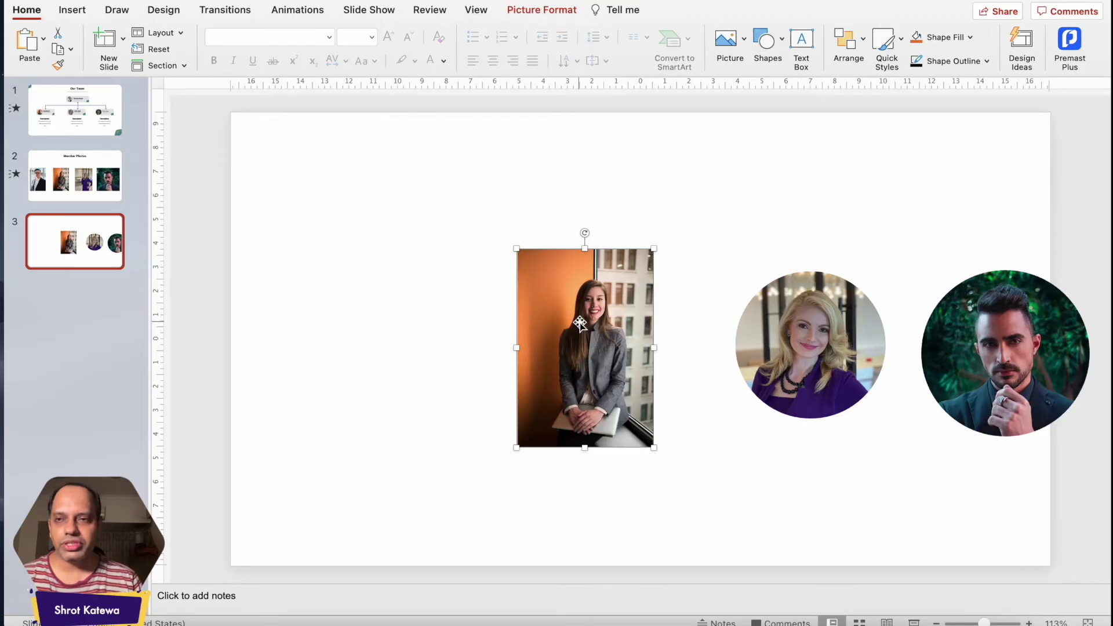
Draw a 4.17 cm blue circle and position it over the woman-in-grey's face.
{"action": "left_click", "coordinate": [73, 10]}
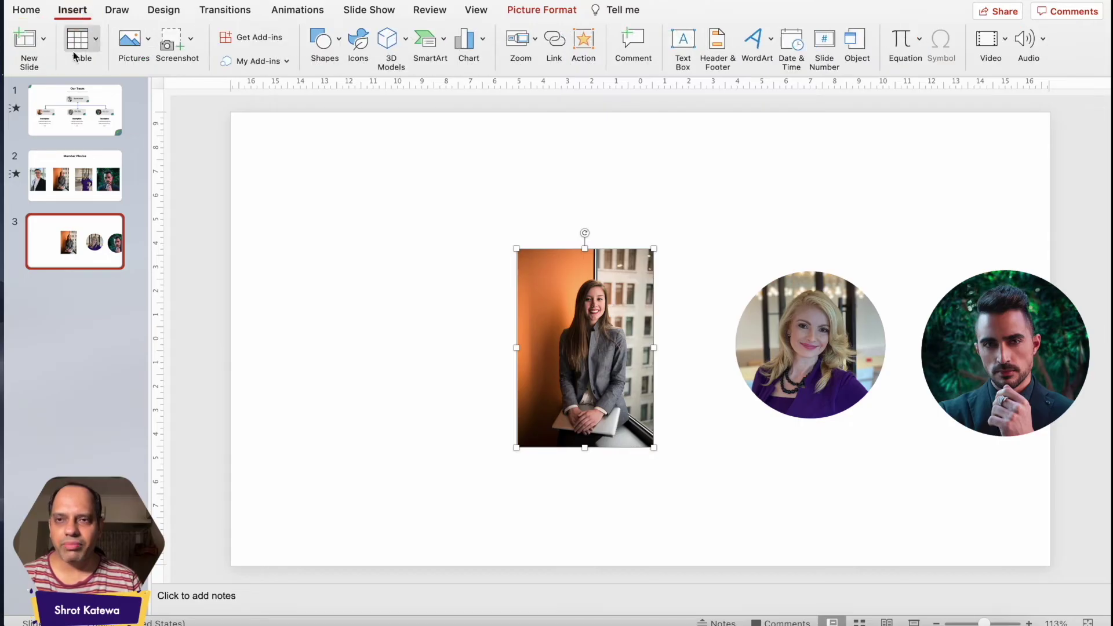
{"action": "left_click", "coordinate": [337, 43]}
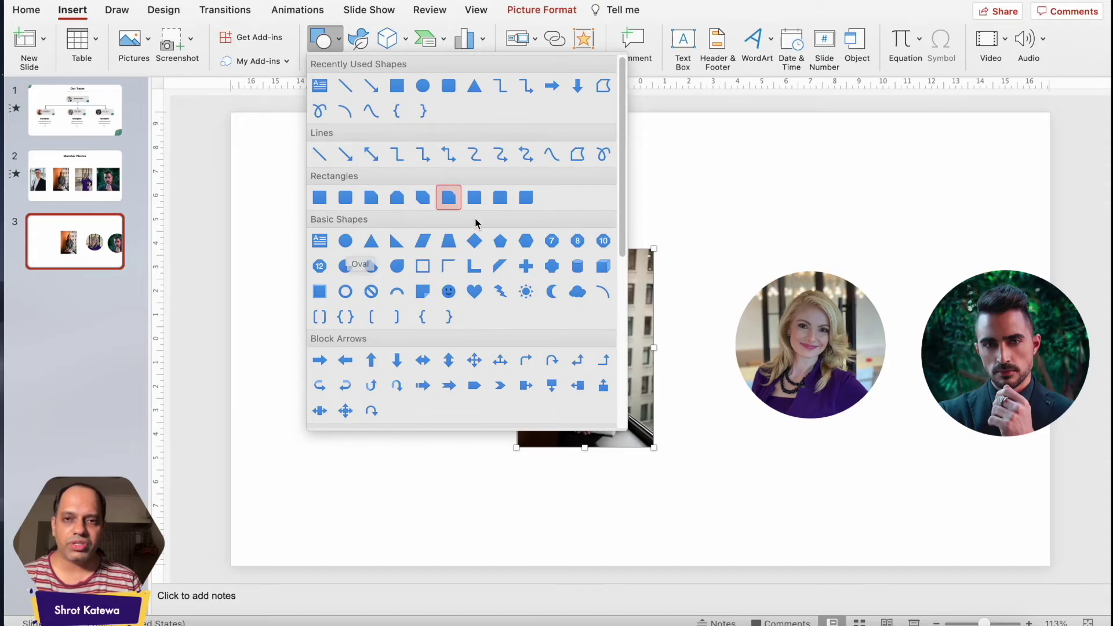
{"action": "left_click", "coordinate": [347, 246]}
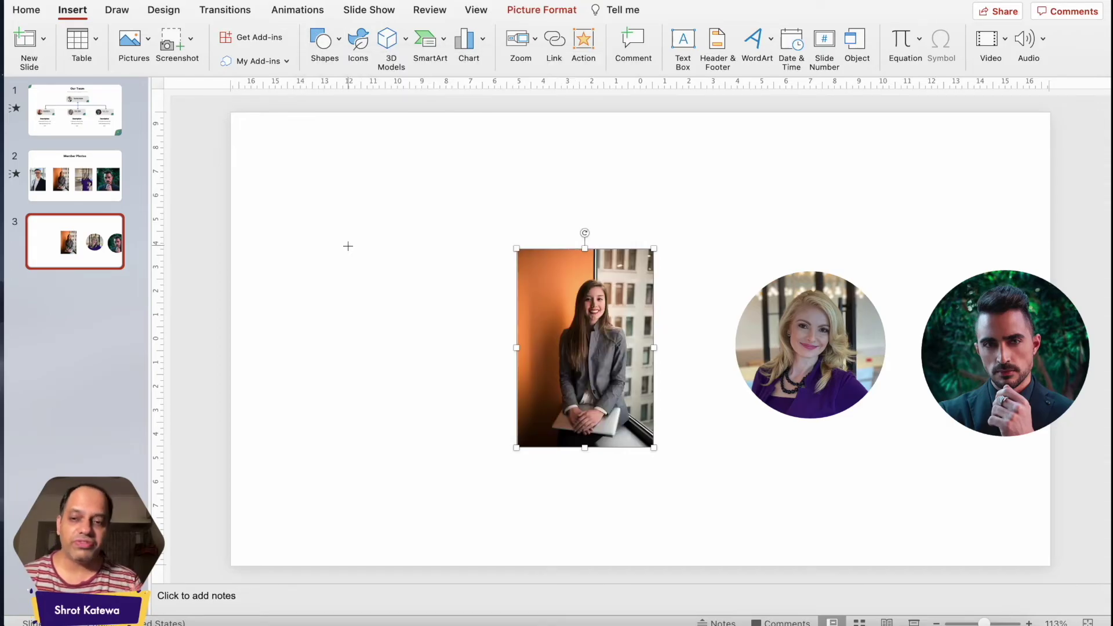
{"action": "left_click_drag", "start_coordinate": [348, 246], "coordinate": [413, 346]}
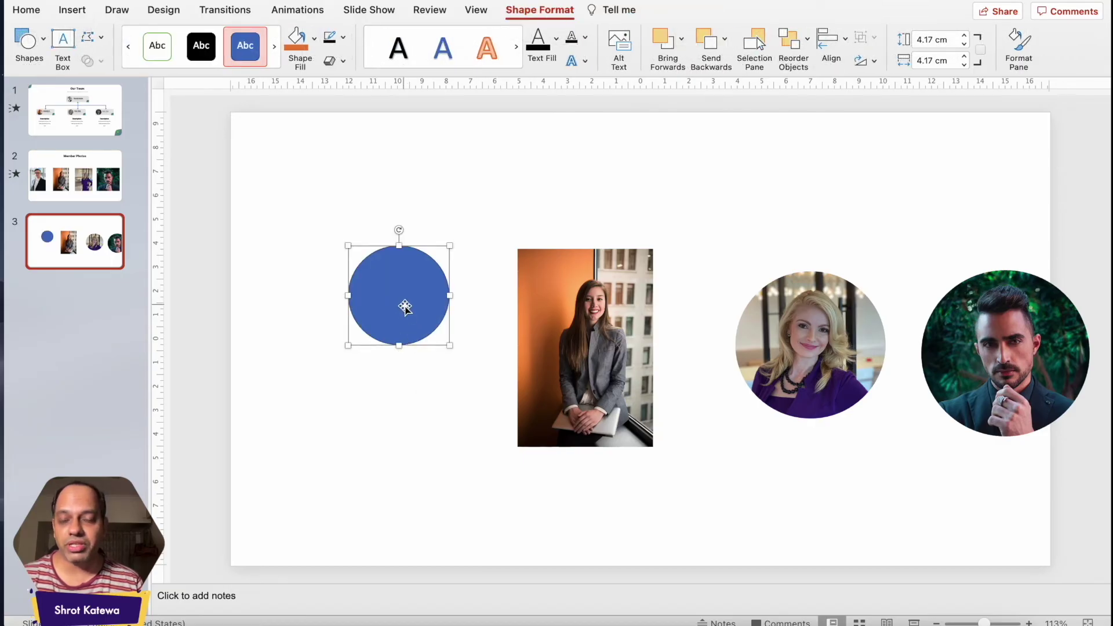
{"action": "left_click_drag", "start_coordinate": [404, 307], "coordinate": [593, 315]}
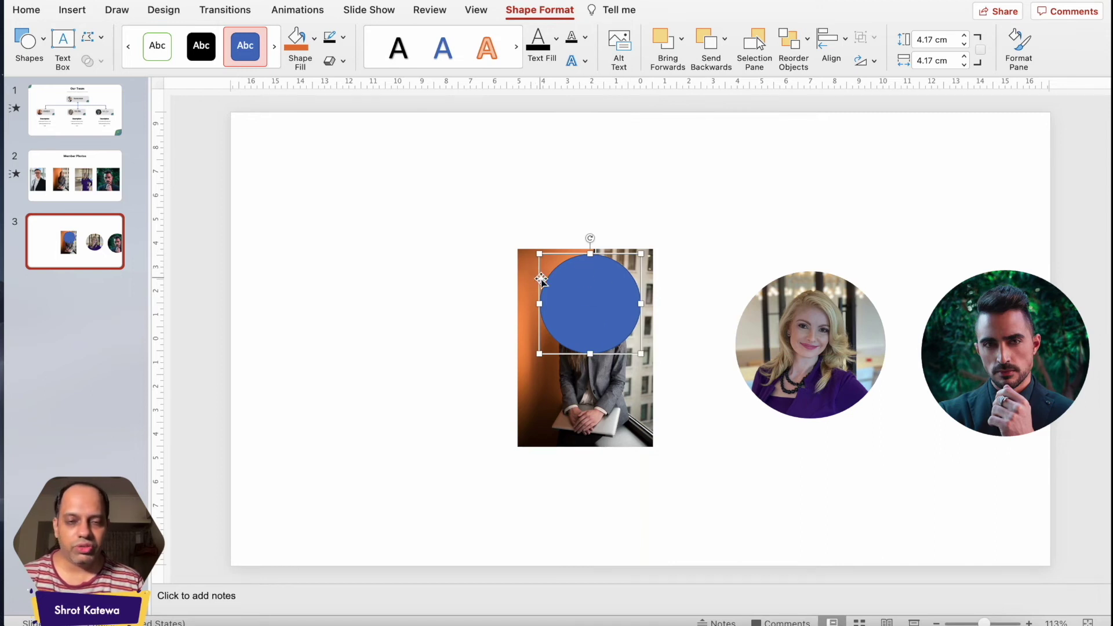
{"action": "left_click_drag", "start_coordinate": [575, 285], "coordinate": [576, 307]}
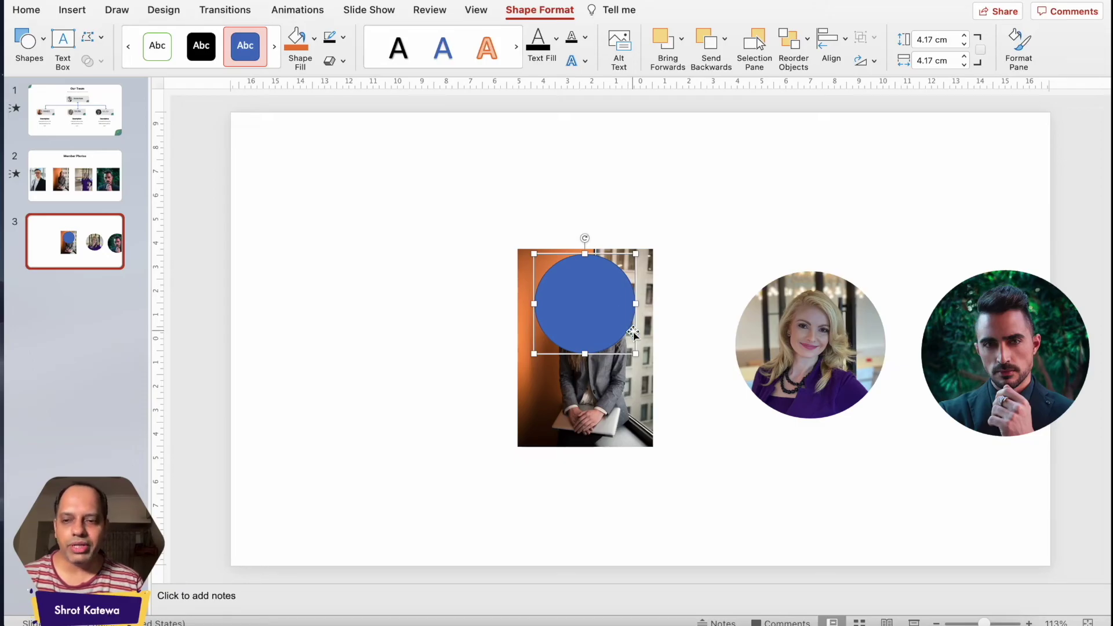
{"action": "left_click", "coordinate": [676, 402]}
{"action": "left_click", "coordinate": [602, 398]}
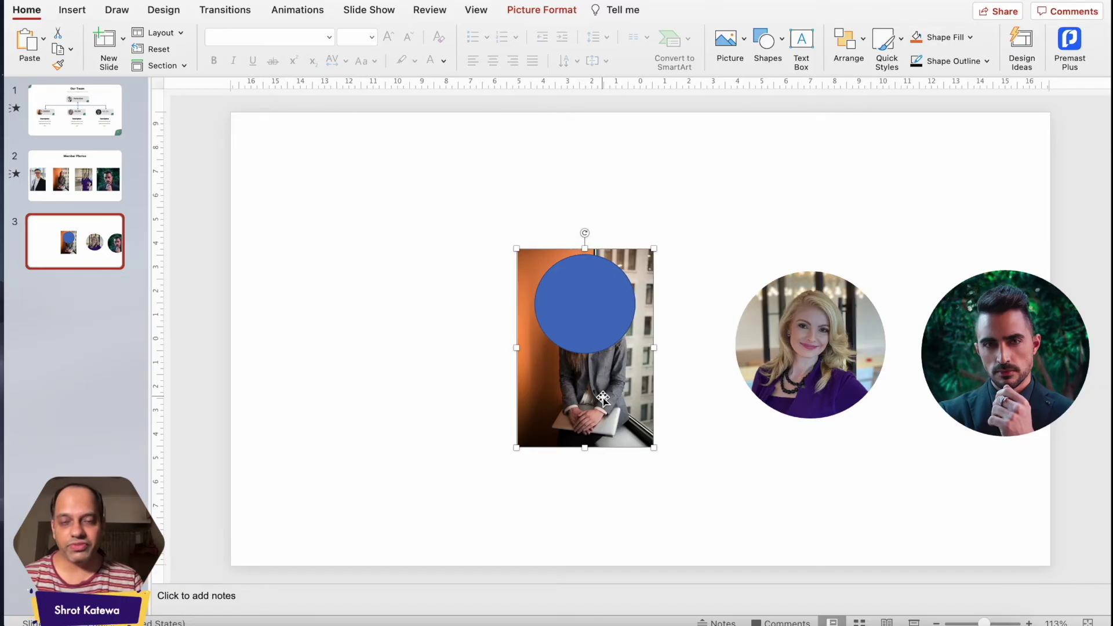
Intersect the woman's photo with the blue circle using Merge Shapes.
{"action": "left_click", "coordinate": [603, 325], "text": "shift"}
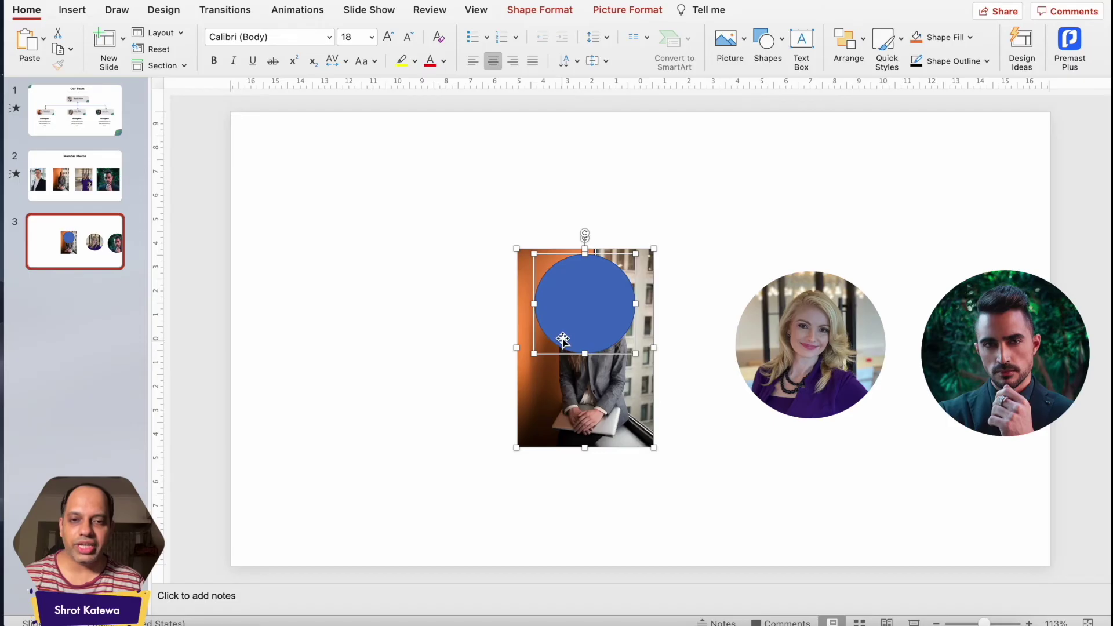
{"action": "left_click", "coordinate": [540, 11]}
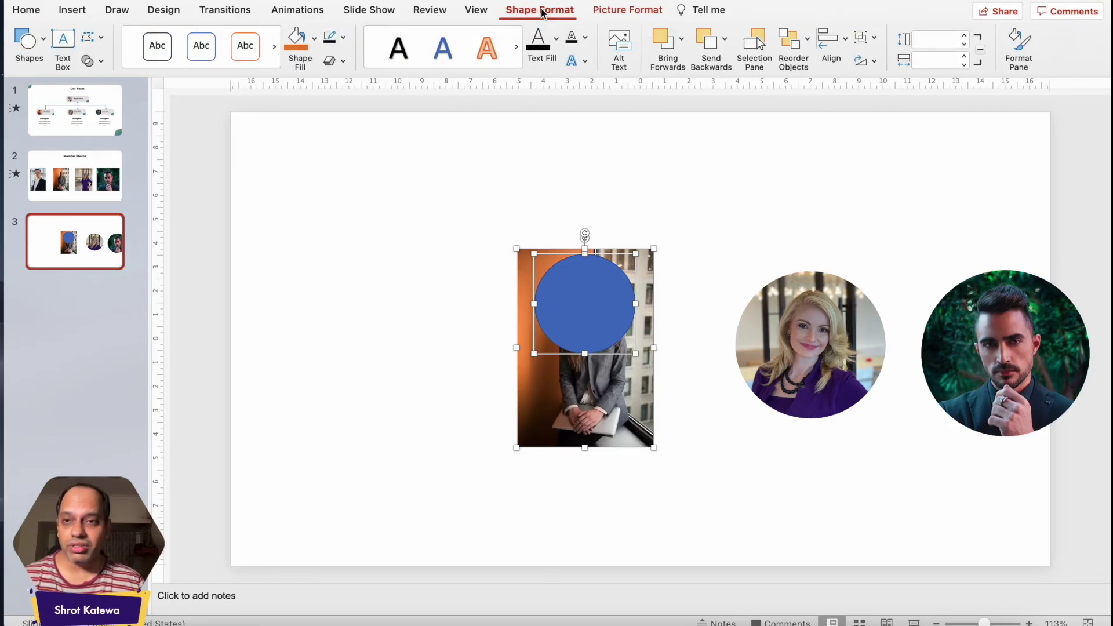
{"action": "left_click", "coordinate": [99, 62]}
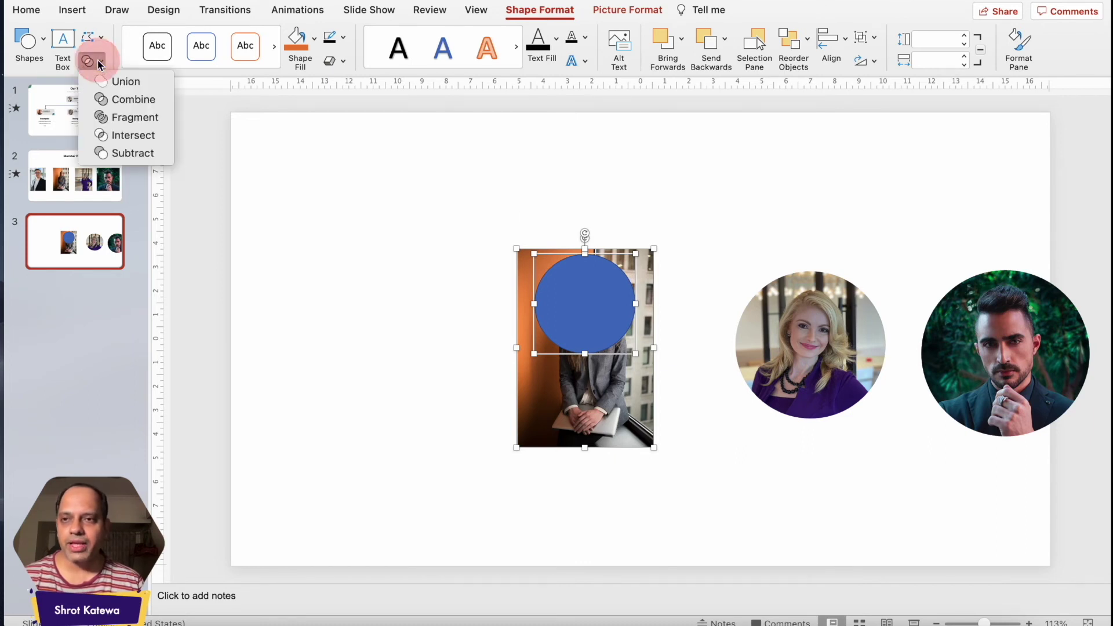
{"action": "left_click", "coordinate": [128, 138]}
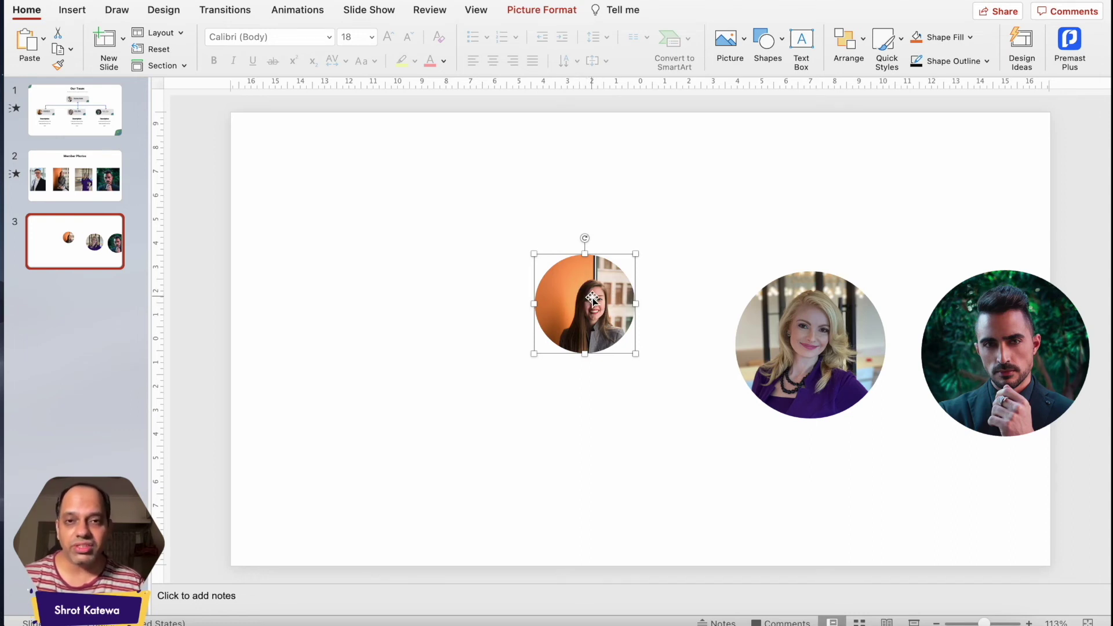
{"action": "left_click", "coordinate": [543, 17]}
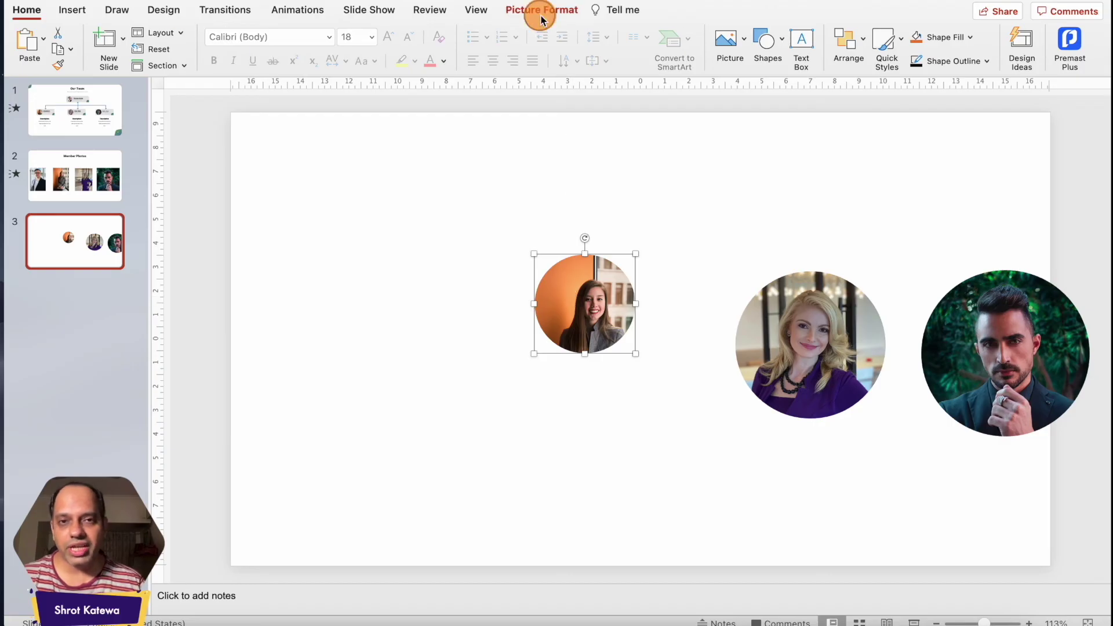
Crop and enlarge the photo behind the circle so the woman's face is centered.
{"action": "left_click", "coordinate": [682, 38]}
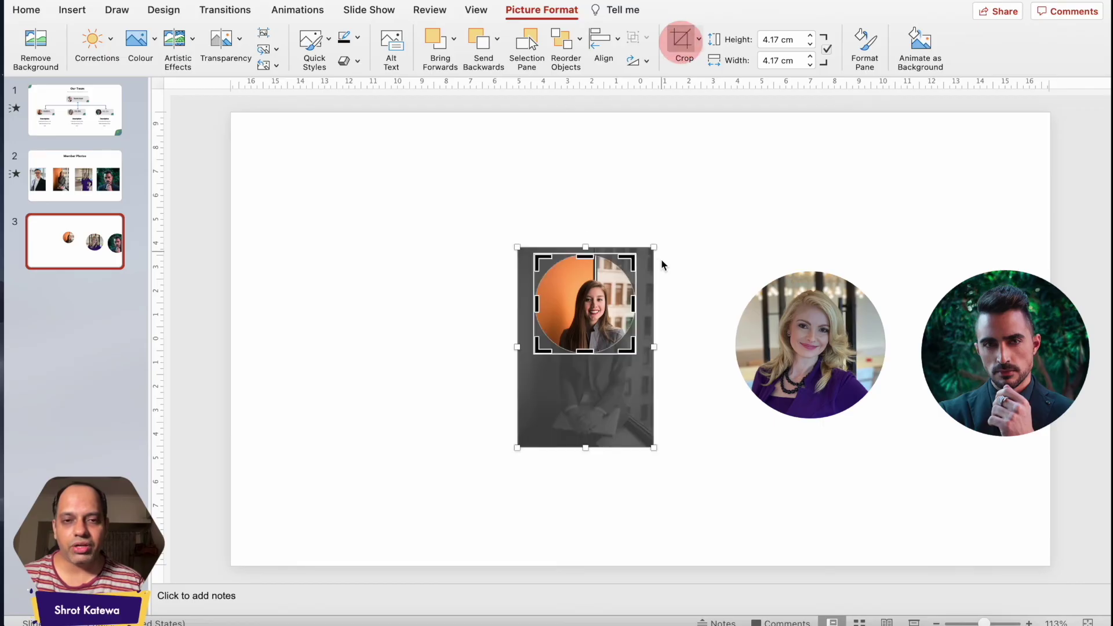
{"action": "left_click_drag", "start_coordinate": [517, 247], "coordinate": [492, 211]}
{"action": "left_click_drag", "start_coordinate": [493, 450], "coordinate": [485, 459]}
{"action": "left_click_drag", "start_coordinate": [618, 290], "coordinate": [625, 307]}
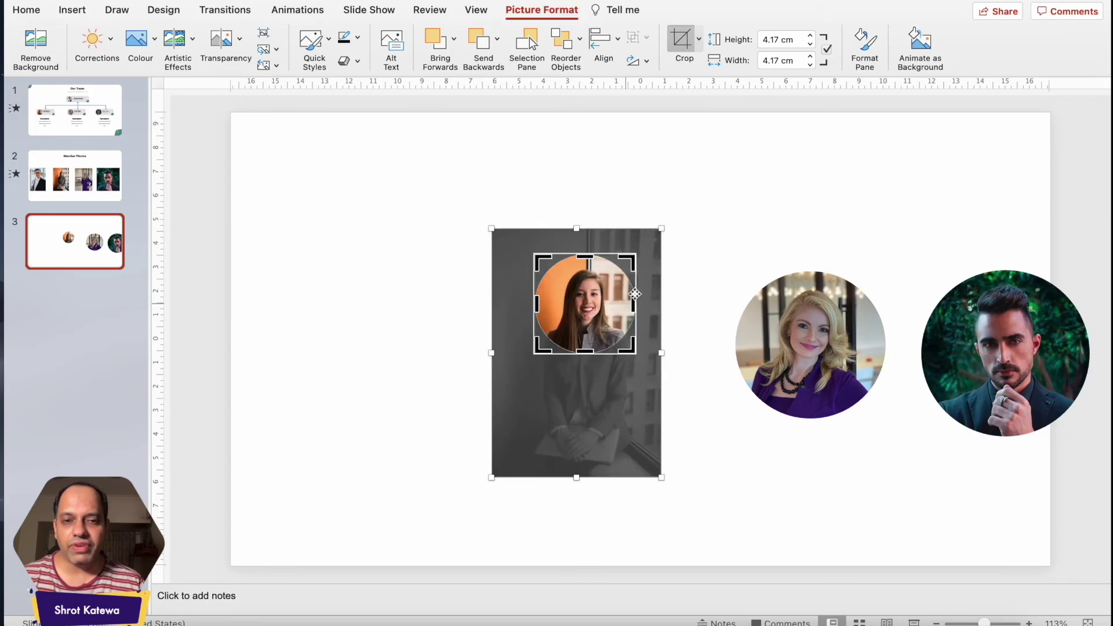
{"action": "left_click_drag", "start_coordinate": [661, 229], "coordinate": [688, 189]}
{"action": "left_click_drag", "start_coordinate": [596, 295], "coordinate": [580, 323]}
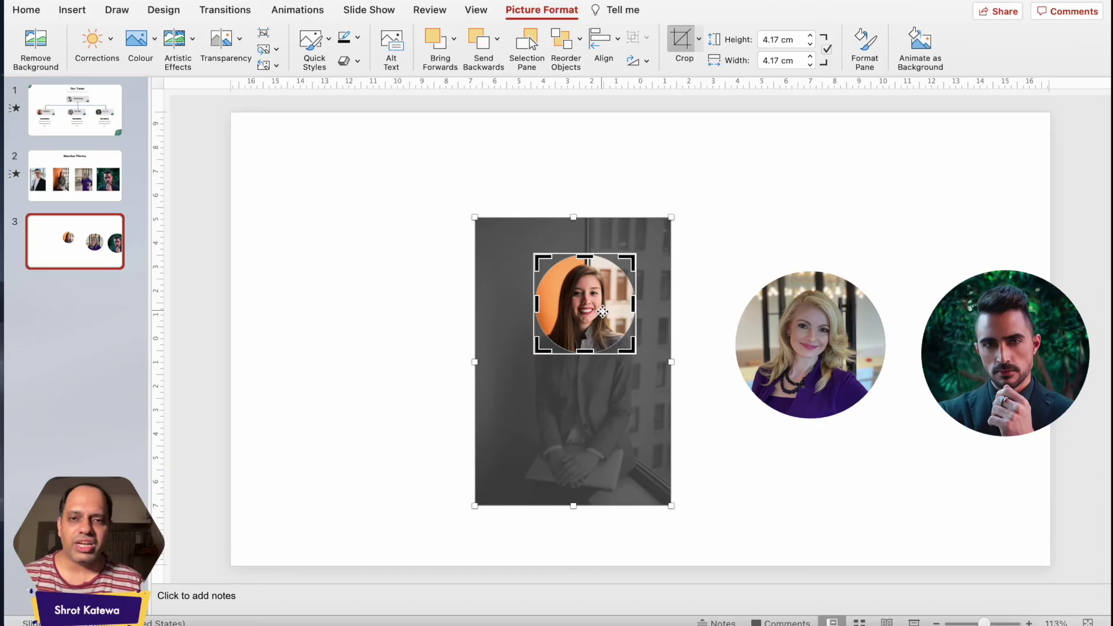
{"action": "left_click", "coordinate": [342, 285]}
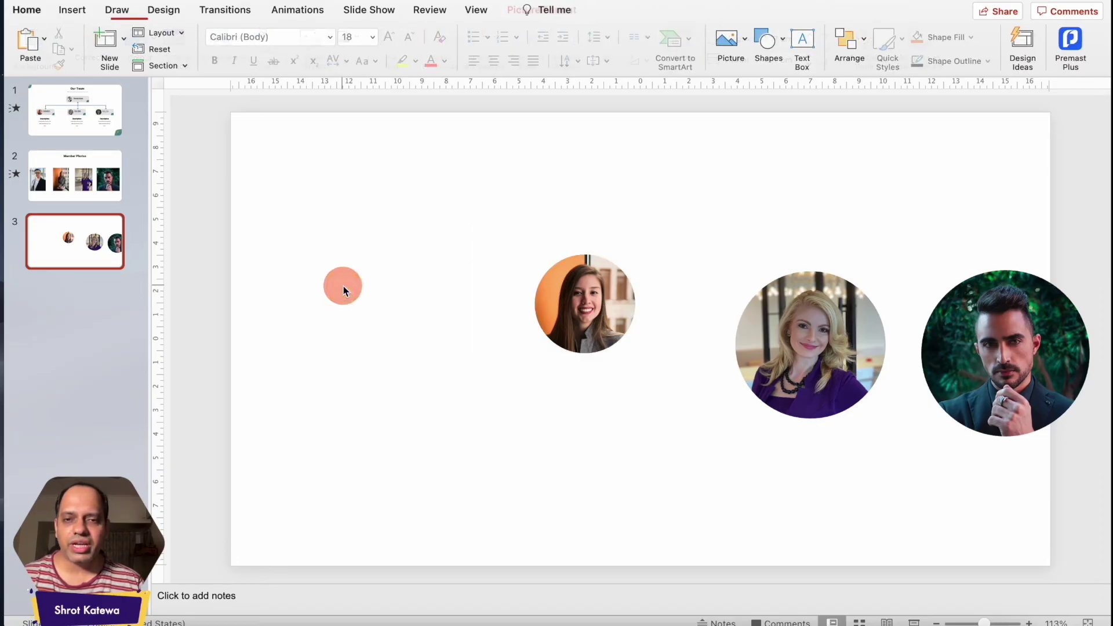
Enlarge the woman's circular portrait to 6.2 cm and return to the Member Photos slide.
{"action": "left_click", "coordinate": [619, 339]}
{"action": "left_click_drag", "start_coordinate": [637, 354], "coordinate": [667, 400]}
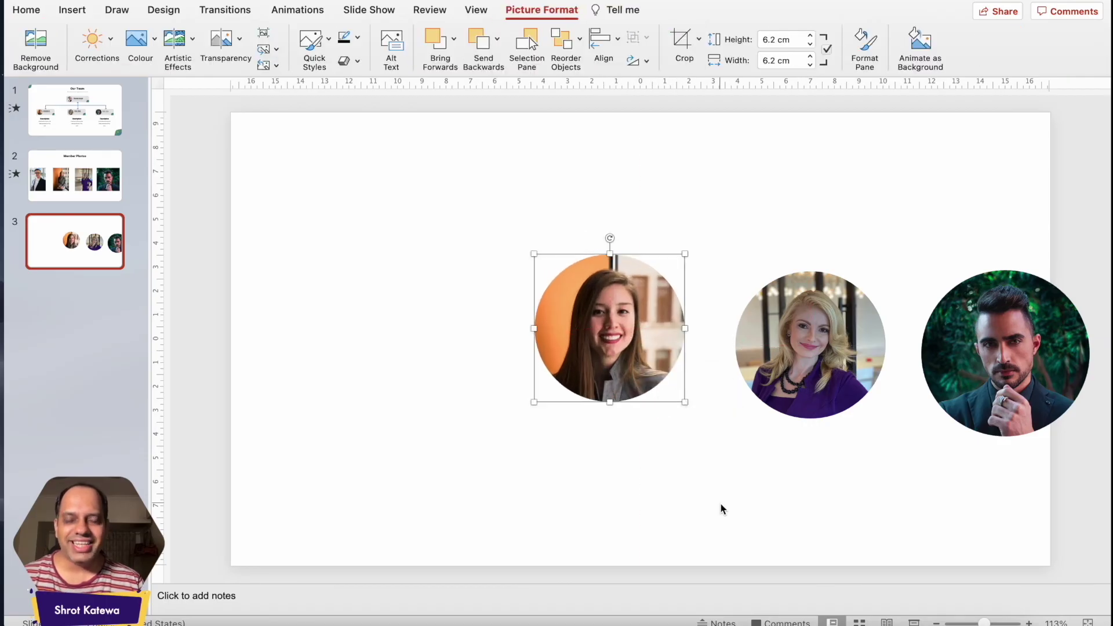
{"action": "left_click", "coordinate": [52, 161]}
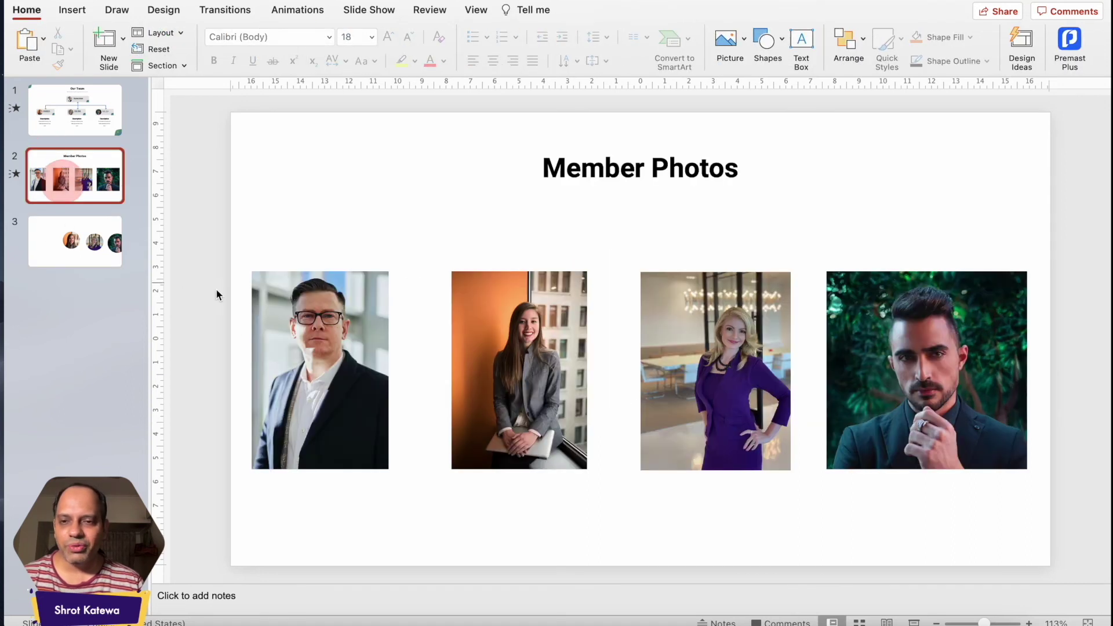
Copy the glasses-wearing man's photo onto slide 3, left of the woman's portrait.
{"action": "left_click", "coordinate": [321, 342]}
{"action": "key", "text": "super+c"}
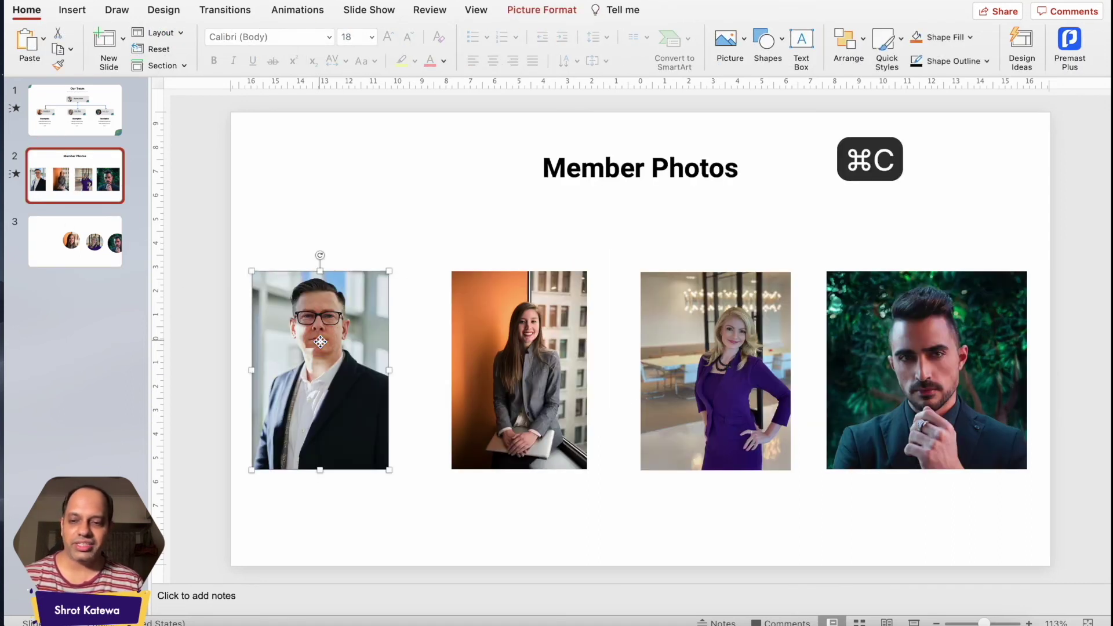
{"action": "left_click", "coordinate": [54, 252]}
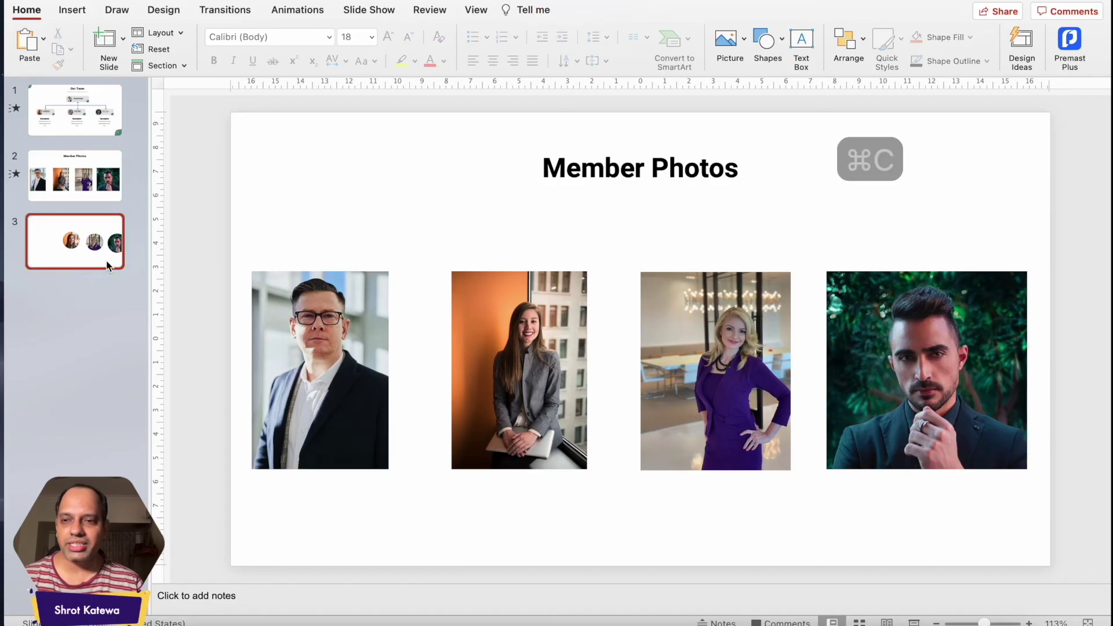
{"action": "key", "text": "super+v"}
{"action": "left_click_drag", "start_coordinate": [318, 350], "coordinate": [374, 316]}
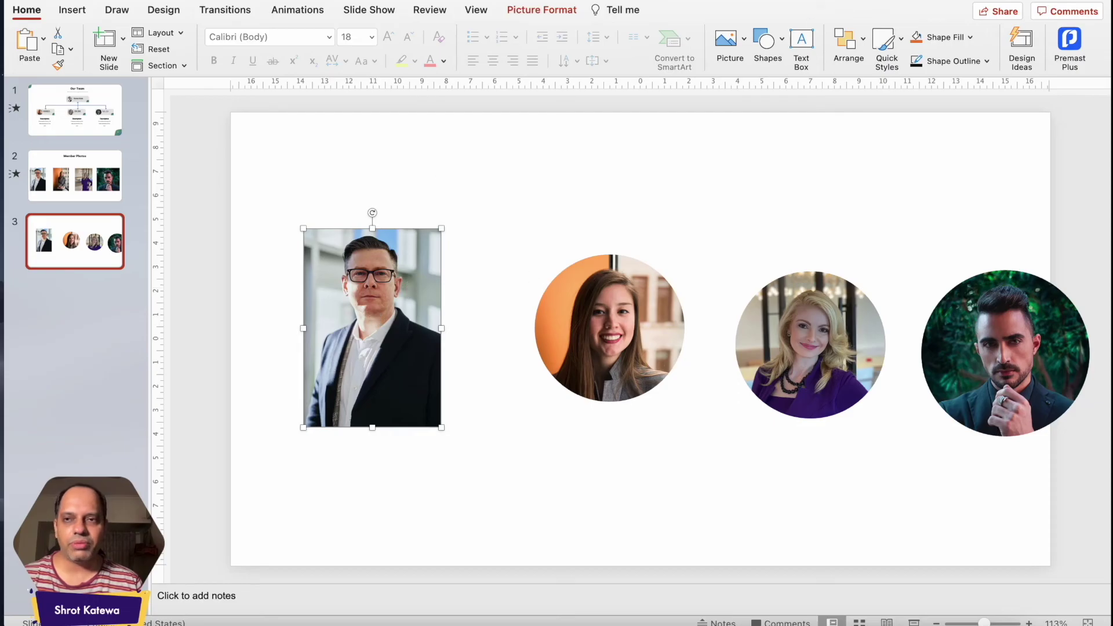
Draw a 4.9 cm blue circle over the man's face and select it with his photo.
{"action": "left_click", "coordinate": [72, 10]}
{"action": "left_click", "coordinate": [336, 49]}
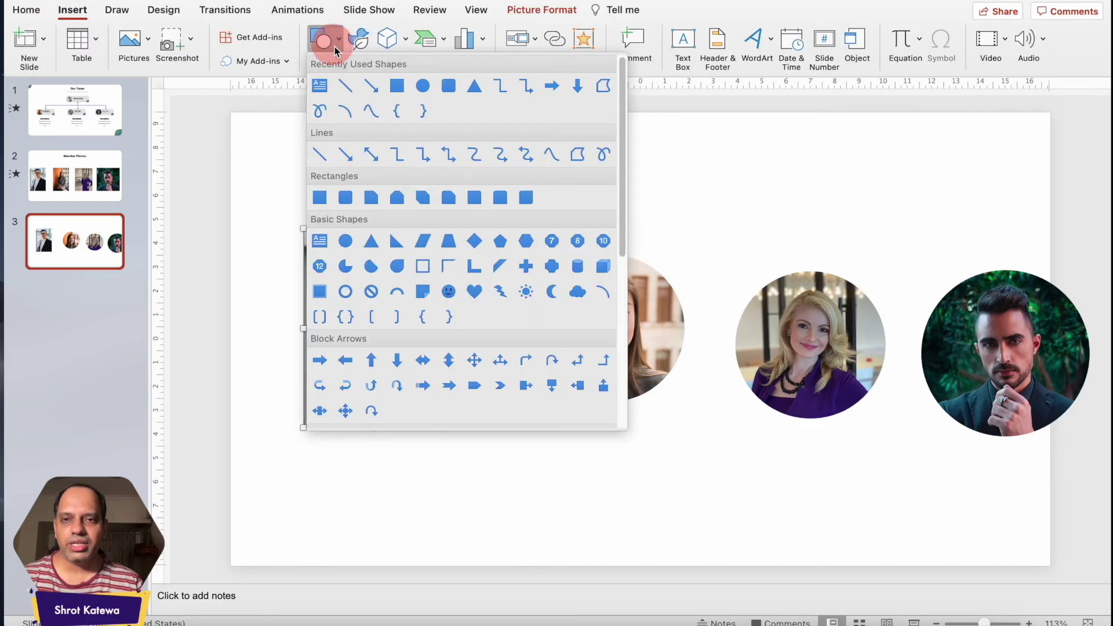
{"action": "left_click", "coordinate": [423, 87]}
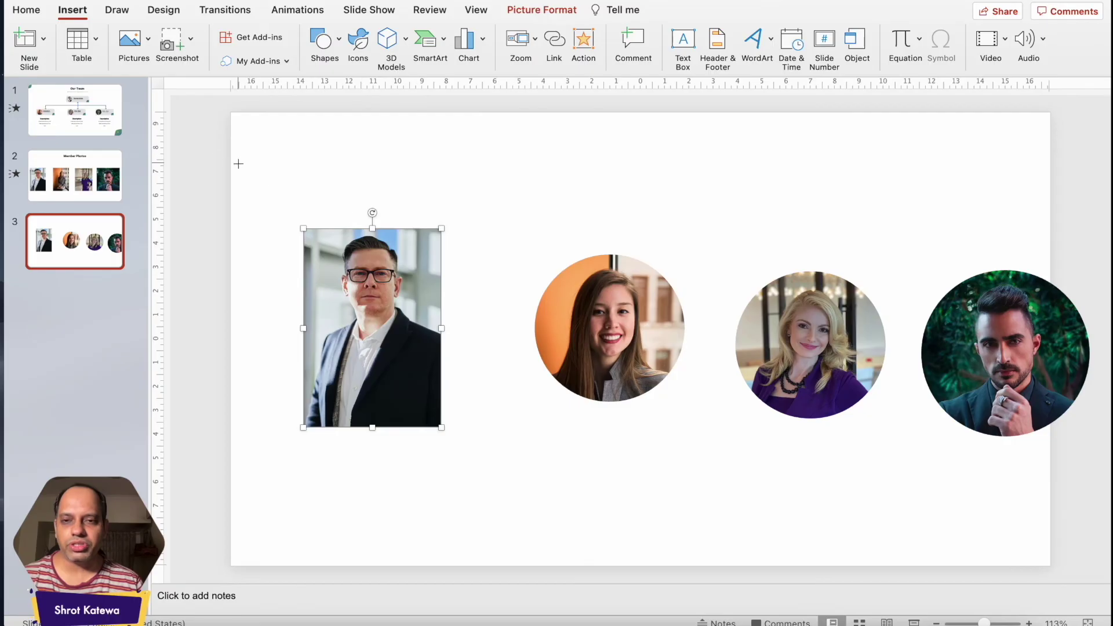
{"action": "left_click_drag", "start_coordinate": [331, 242], "coordinate": [381, 281]}
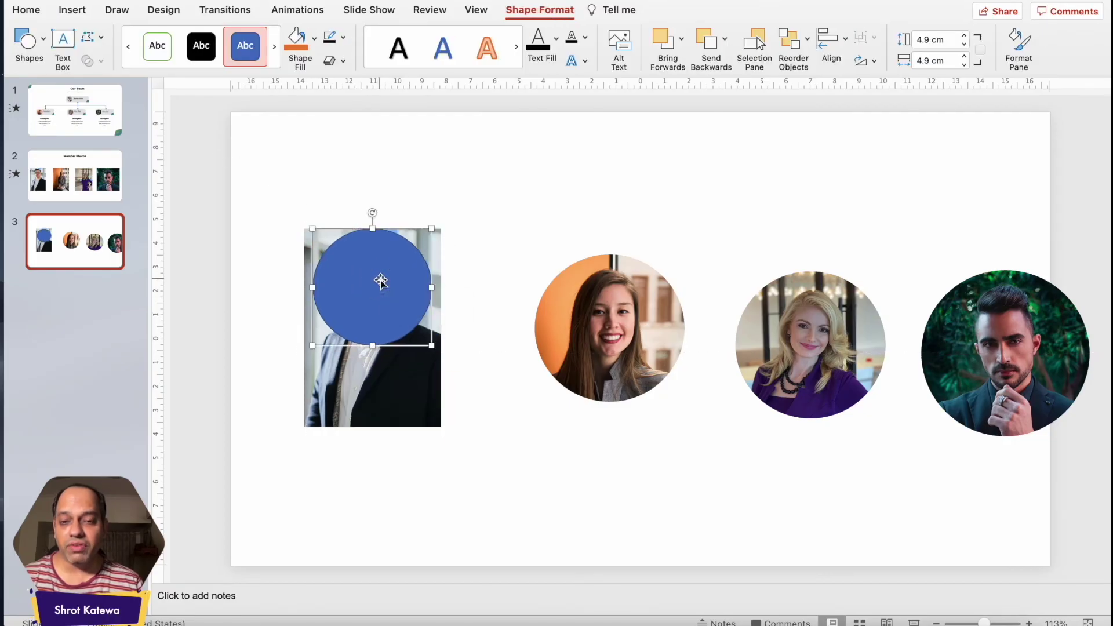
{"action": "left_click", "coordinate": [515, 379]}
{"action": "left_click", "coordinate": [416, 392]}
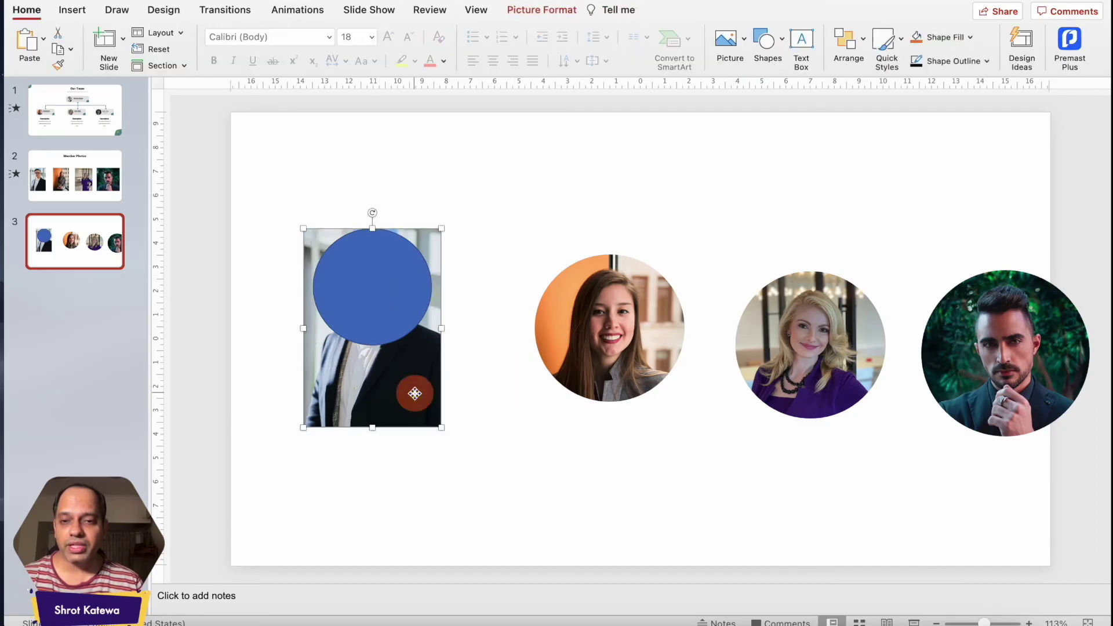
{"action": "left_click", "coordinate": [410, 283], "text": "shift"}
{"action": "left_click", "coordinate": [634, 11]}
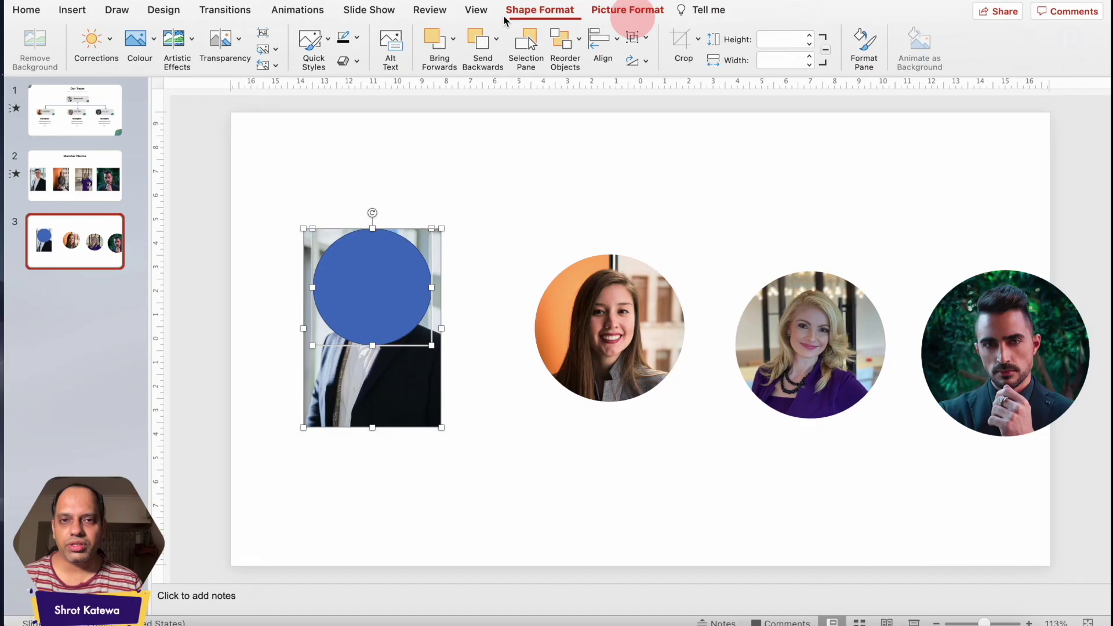
Intersect the man's photo with the circle, then view the Our Team slide for comparison.
{"action": "left_click", "coordinate": [531, 10]}
{"action": "left_click", "coordinate": [102, 63]}
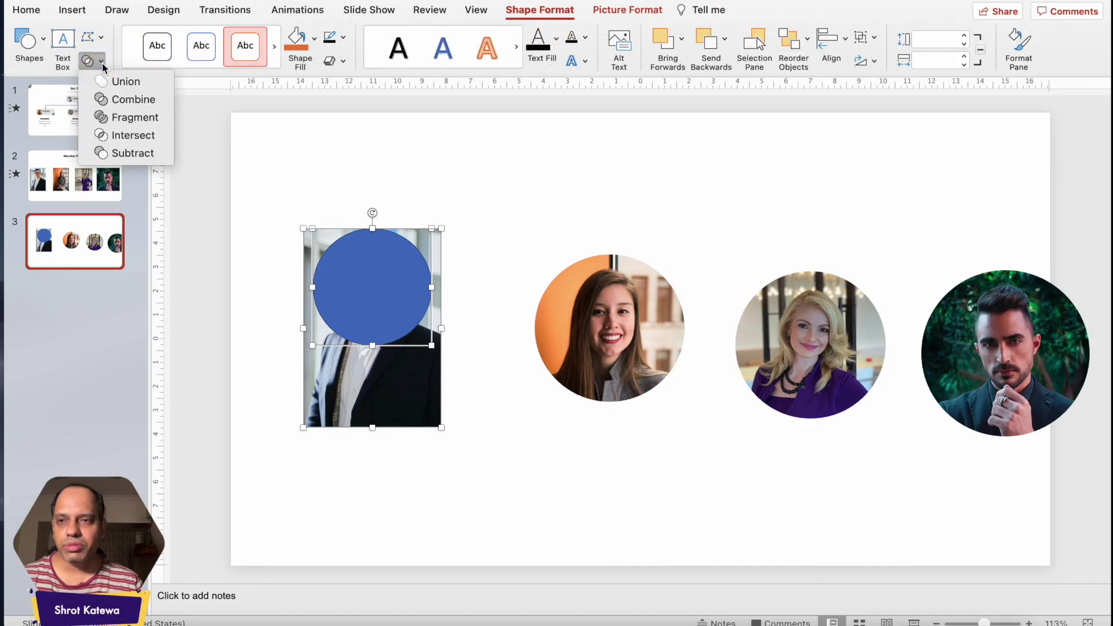
{"action": "left_click", "coordinate": [117, 141]}
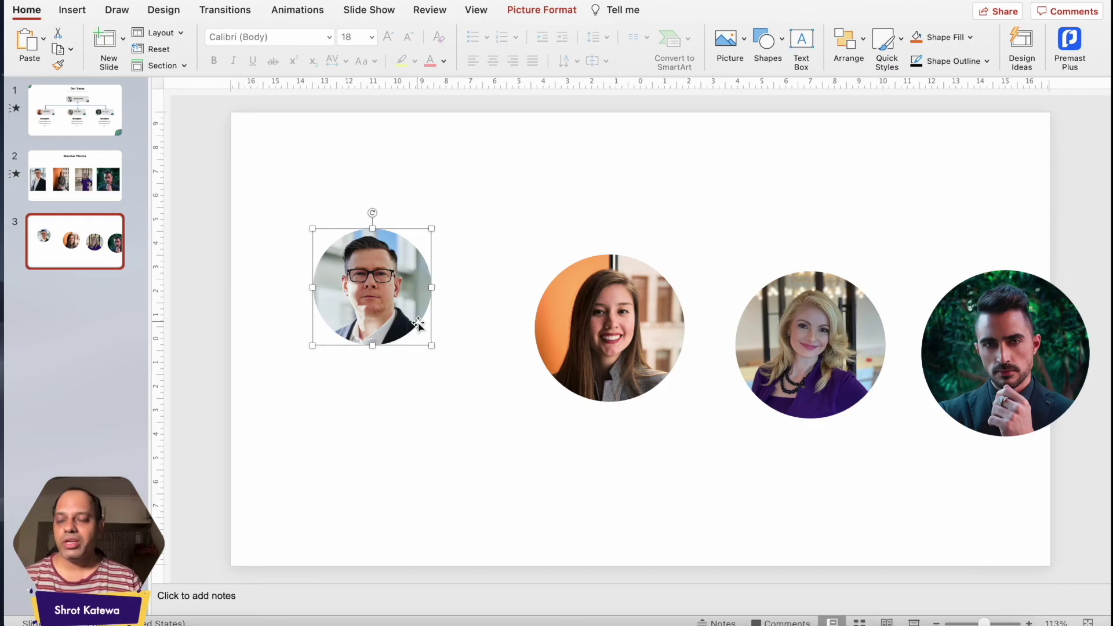
{"action": "left_click", "coordinate": [75, 112]}
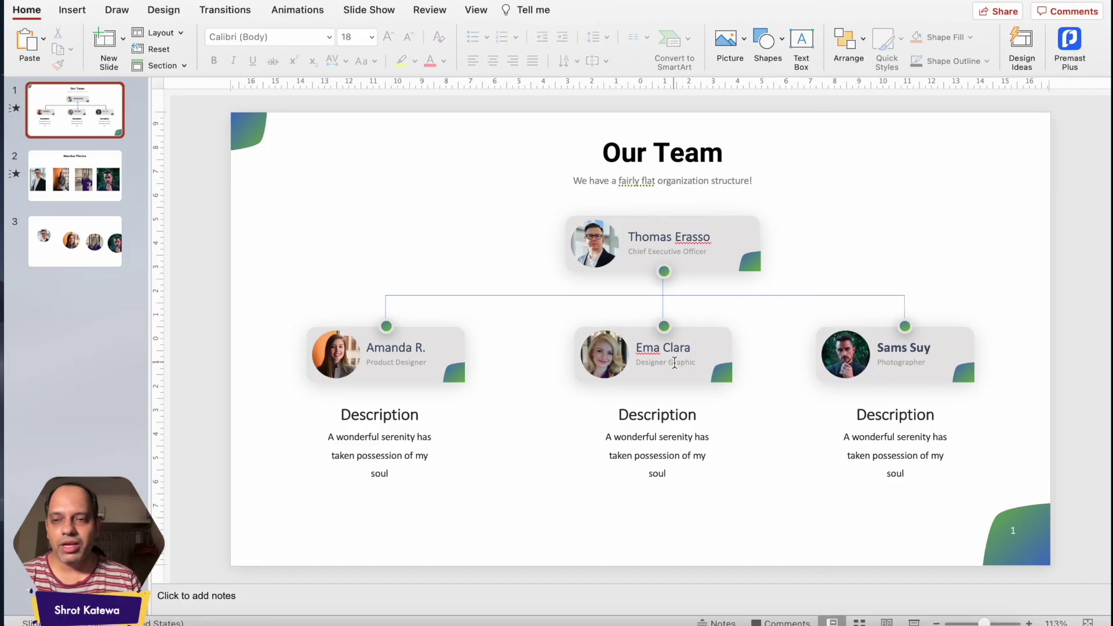
{"action": "left_click", "coordinate": [93, 249]}
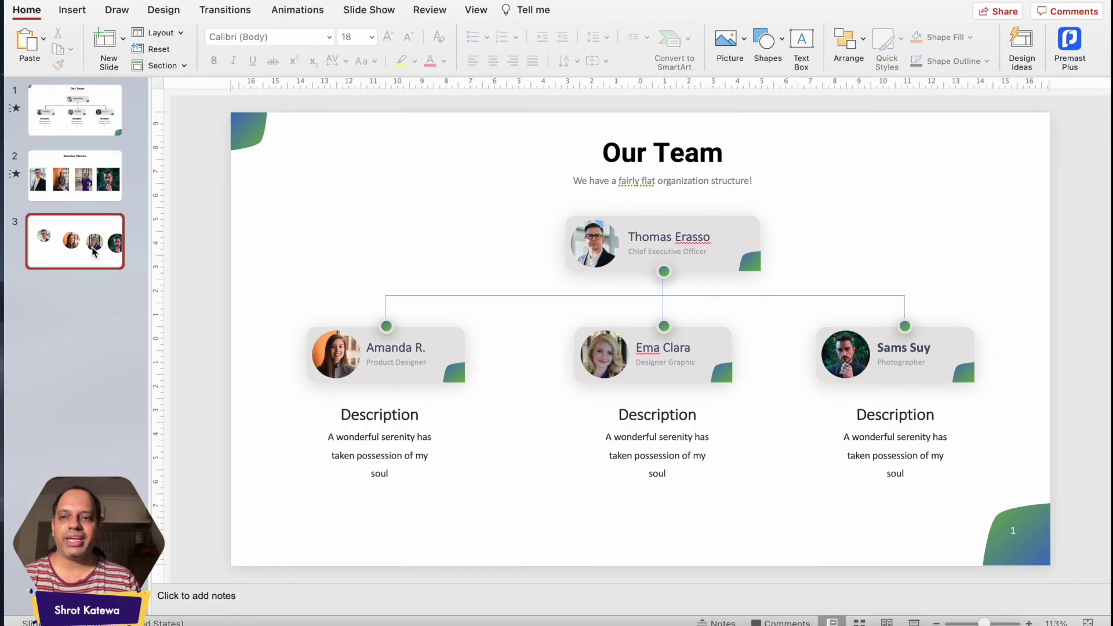
{"action": "left_click", "coordinate": [70, 115]}
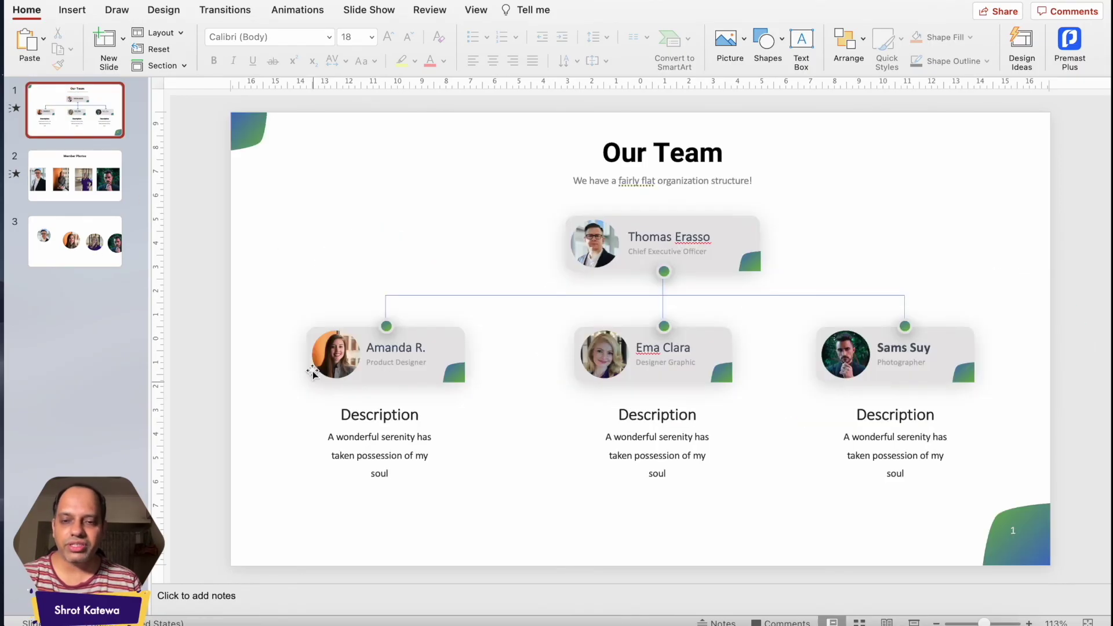